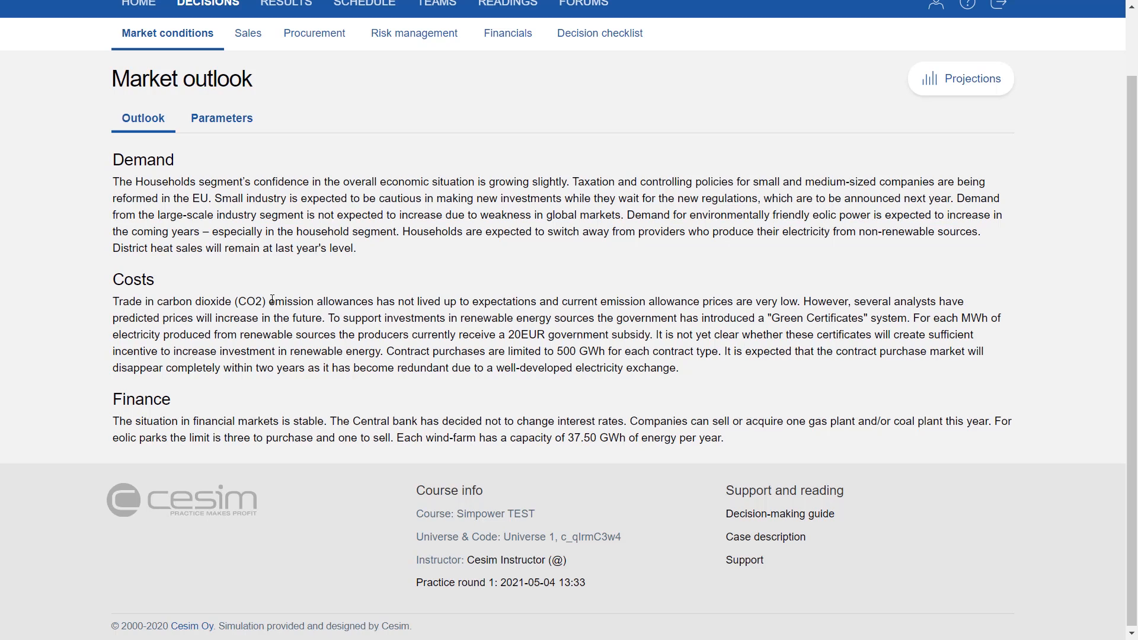
# Examine the market parameters for this year and last year, covering both productional and financial parameters.
pyautogui.click(228, 119)
pyautogui.scroll(-3, 295, 258)
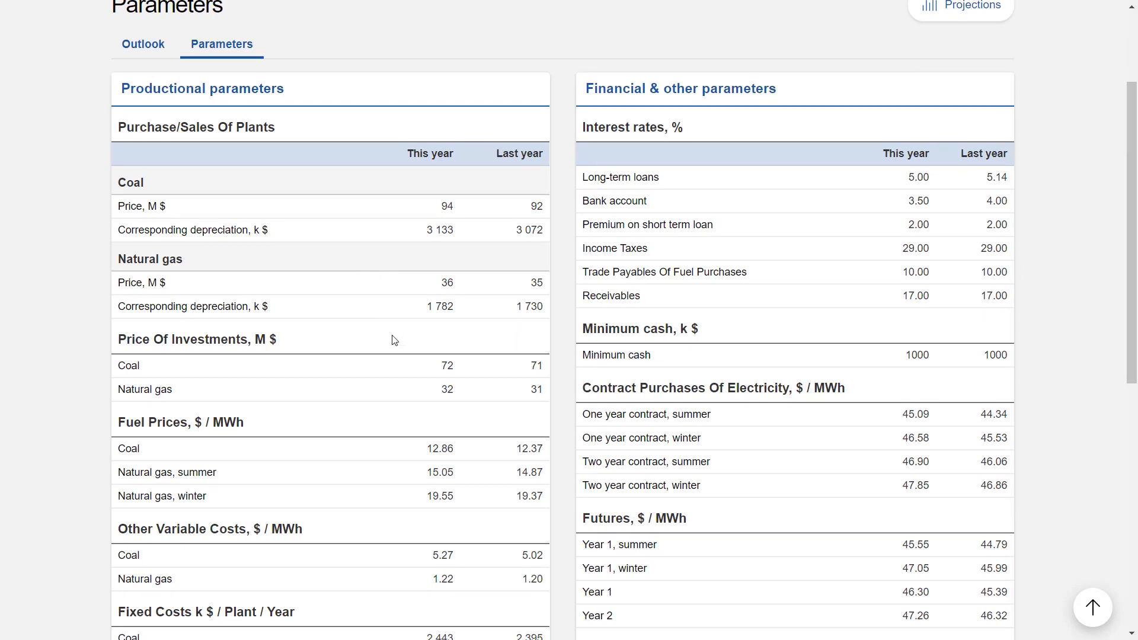
pyautogui.scroll(-3, 395, 336)
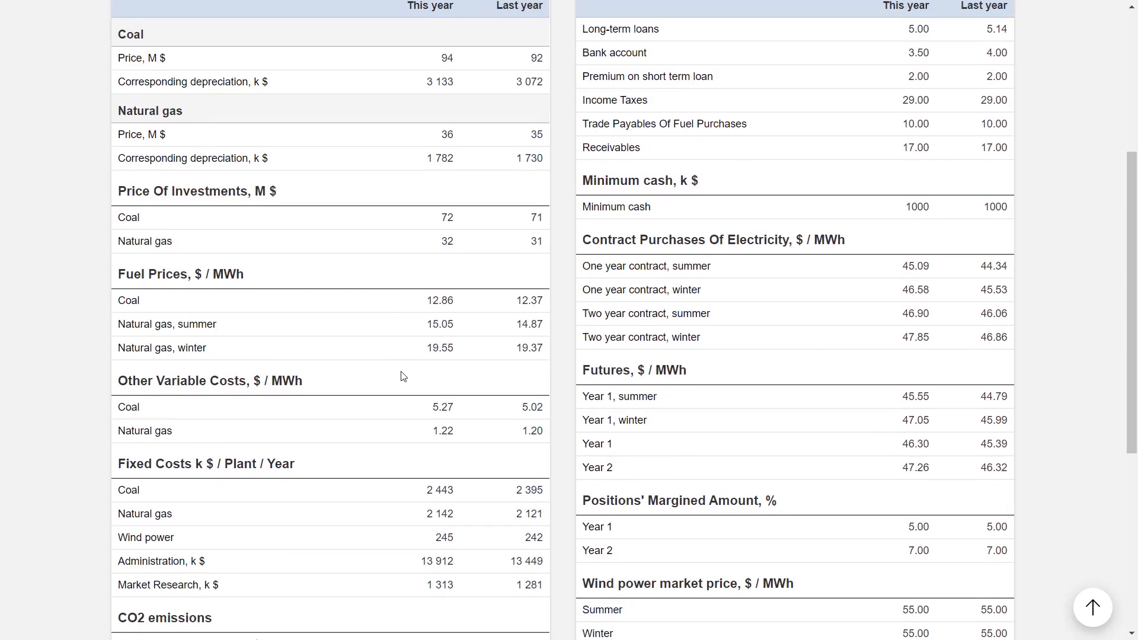
pyautogui.scroll(3, 424, 389)
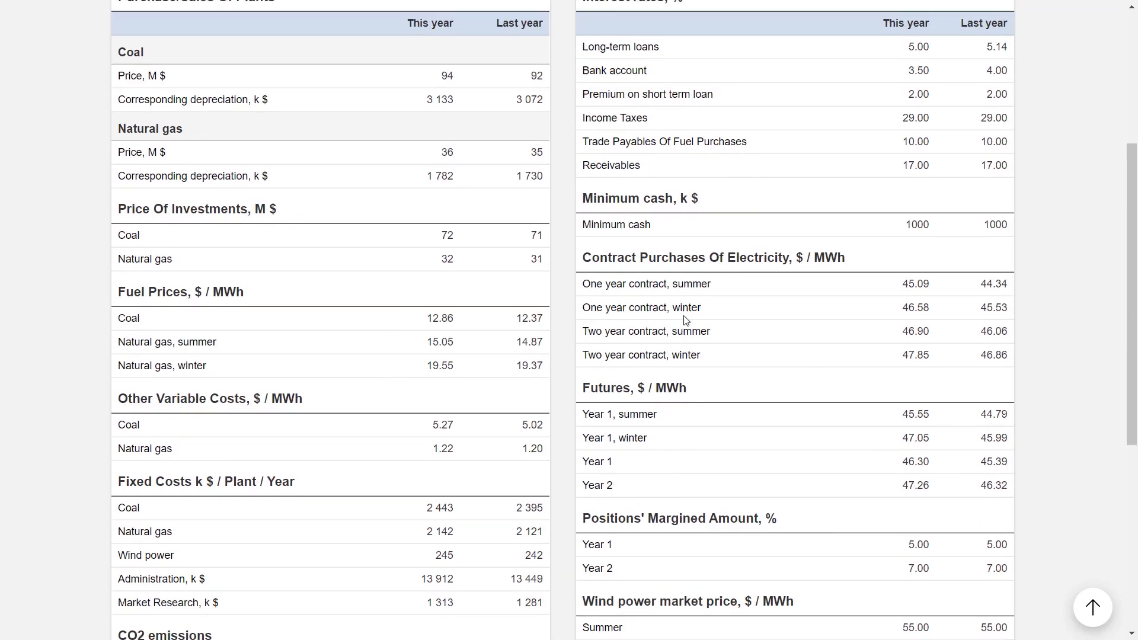
pyautogui.scroll(-4, 794, 297)
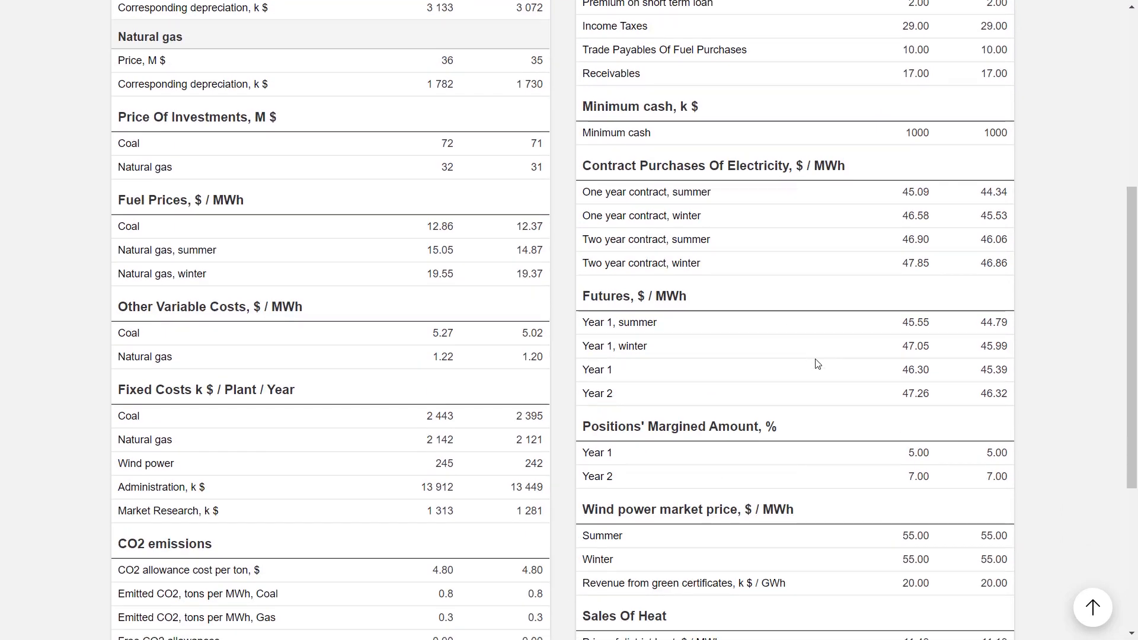
pyautogui.scroll(-3, 818, 363)
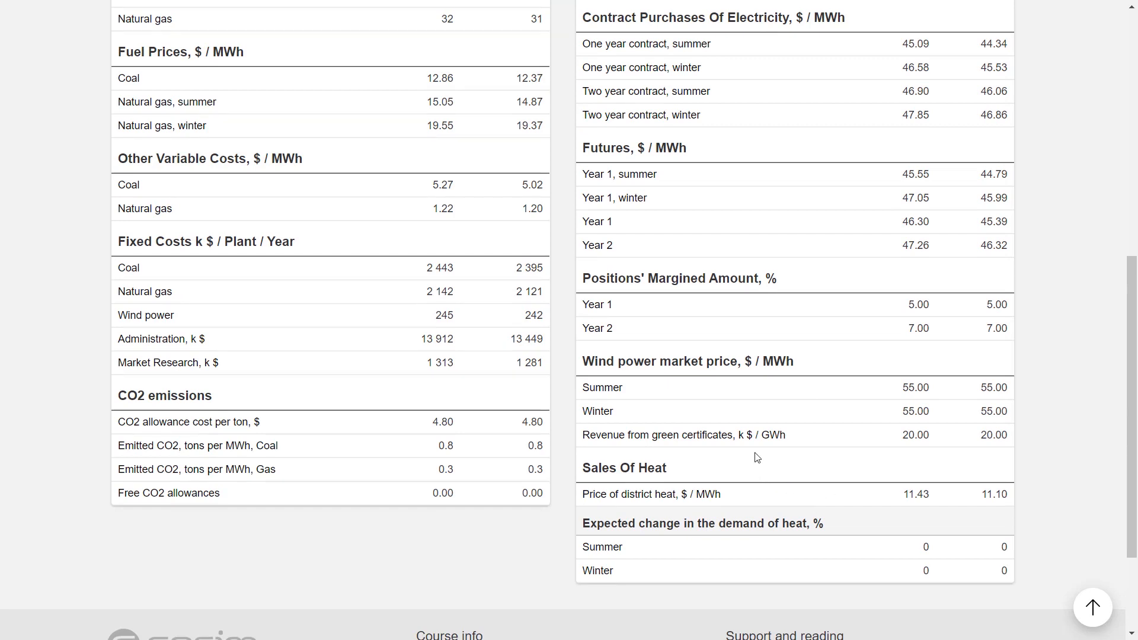
pyautogui.scroll(3, 754, 457)
pyautogui.scroll(6, 755, 458)
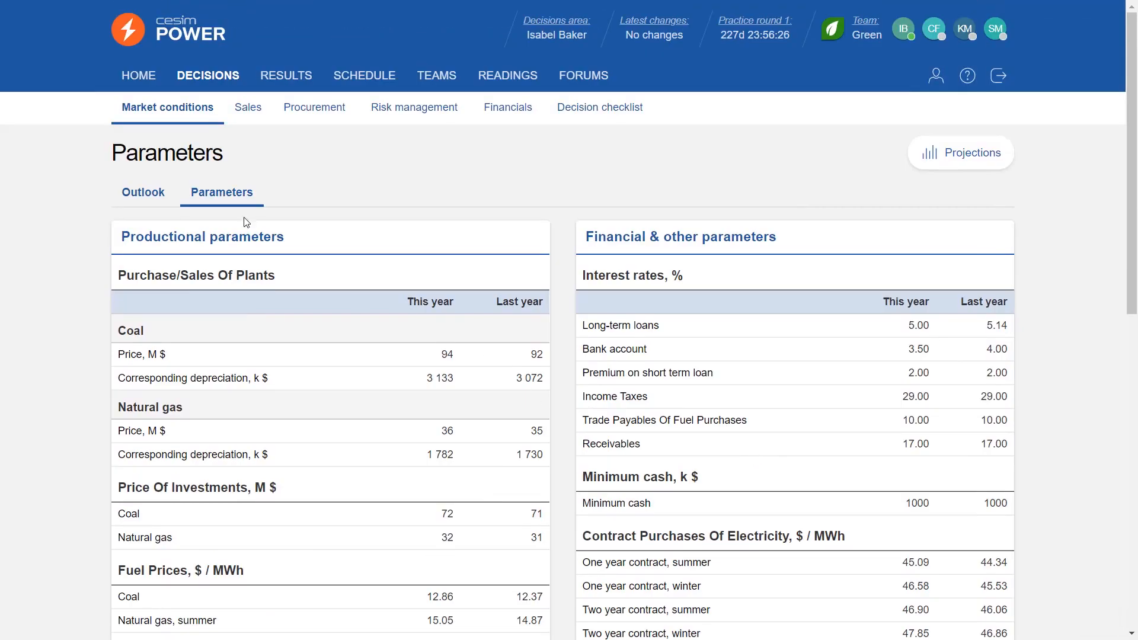
# Open the large-scale industry sales decisions and examine the fixed price for short one-year contracts.
pyautogui.click(241, 112)
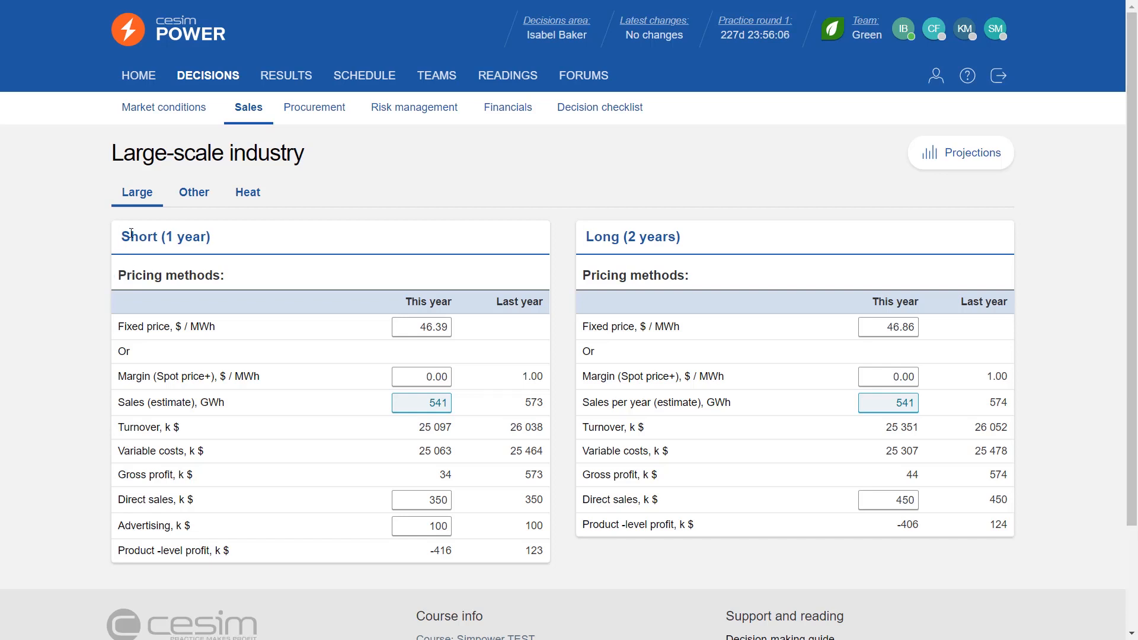
pyautogui.moveTo(121, 237); pyautogui.dragTo(224, 238)
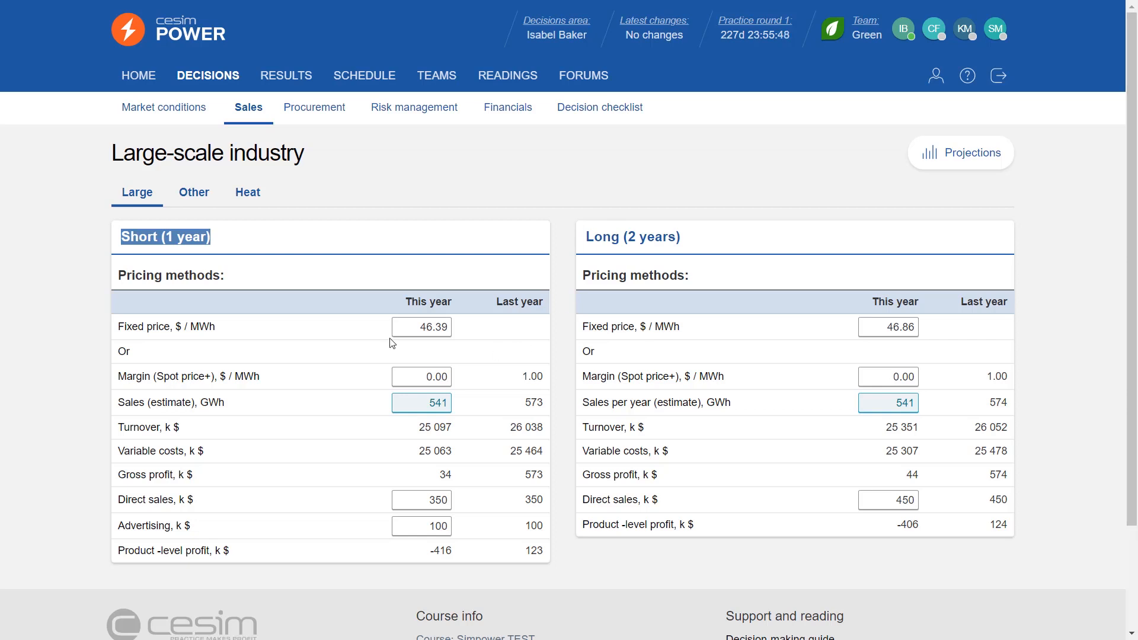
pyautogui.scroll(-1, 390, 342)
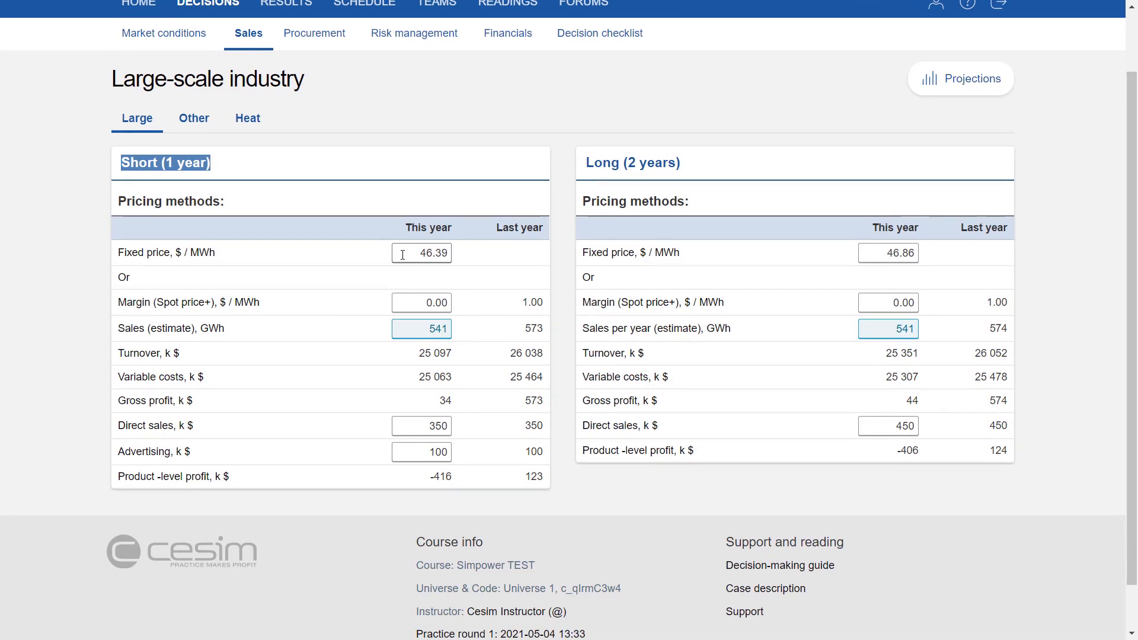
pyautogui.click(403, 254)
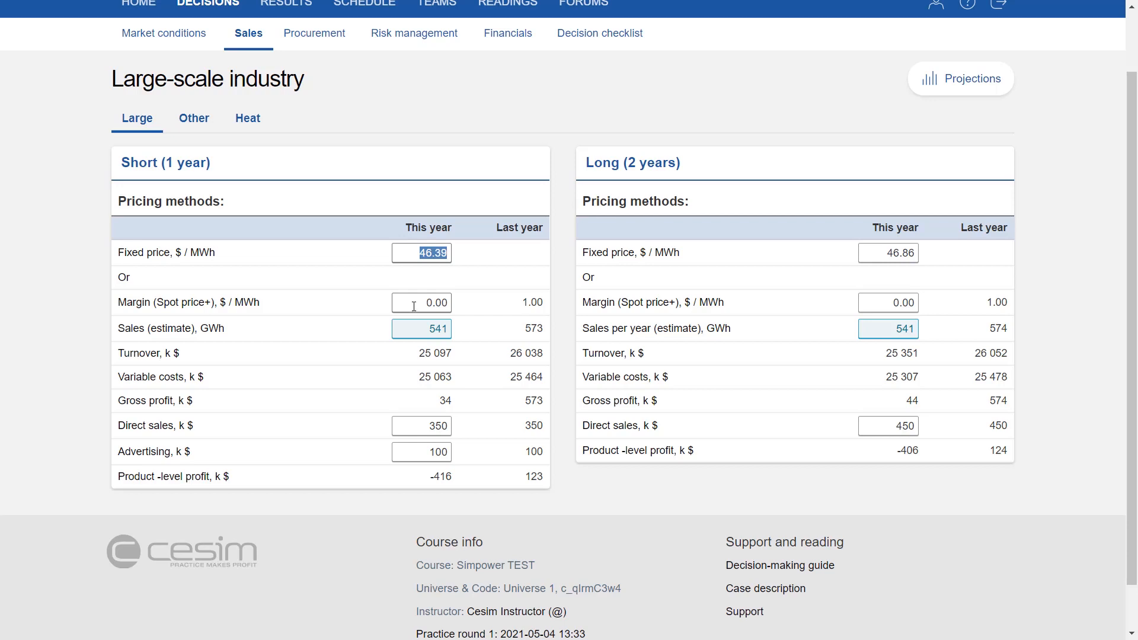
# Compare the large-scale industry sales estimate with last year and check the product-level profit of the long and short contracts.
pyautogui.click(424, 332)
pyautogui.moveTo(424, 332); pyautogui.dragTo(470, 330)
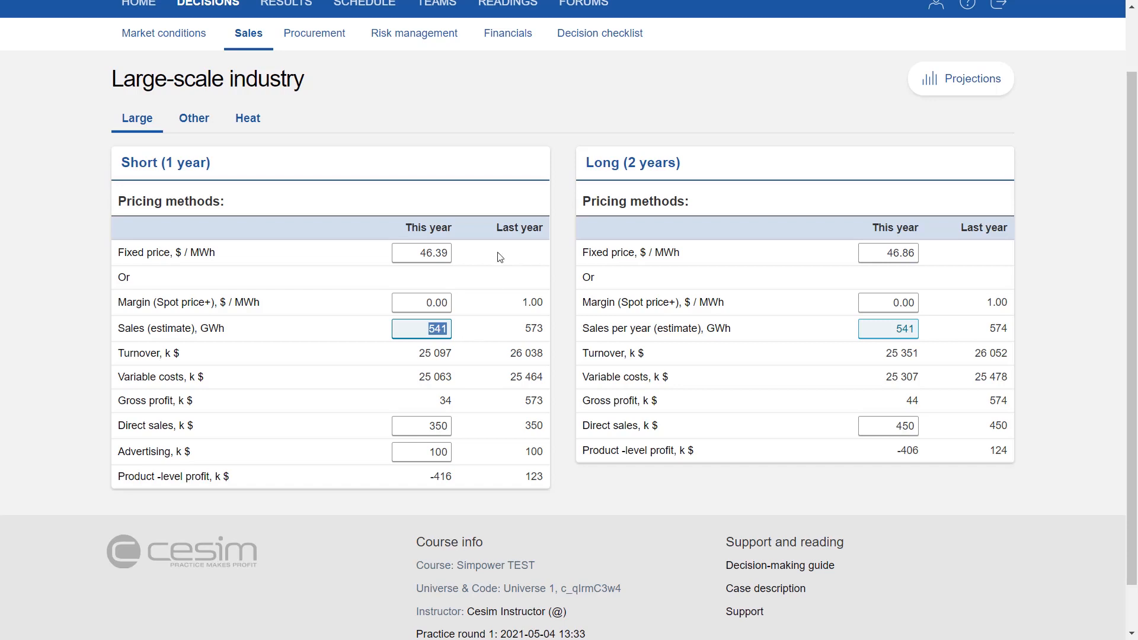
pyautogui.click(530, 329)
pyautogui.doubleClick(532, 328)
pyautogui.moveTo(429, 329); pyautogui.dragTo(475, 332)
pyautogui.click(901, 454)
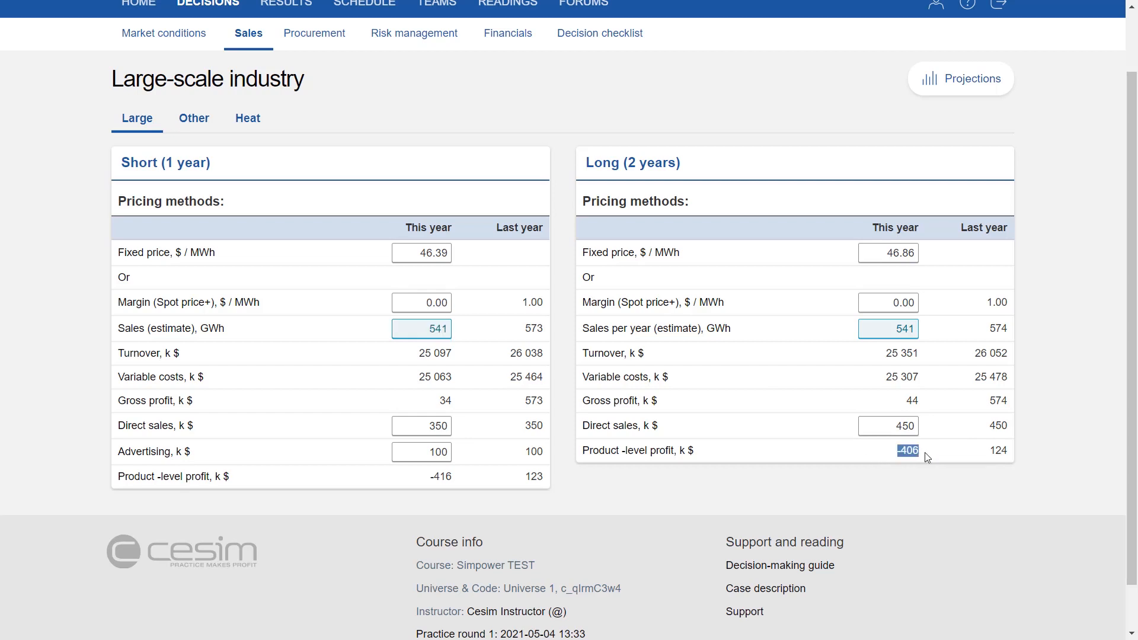
pyautogui.moveTo(416, 483); pyautogui.dragTo(452, 482)
# Review the sales decisions of the other segments: households, electric heating and small-scale industry.
pyautogui.click(205, 118)
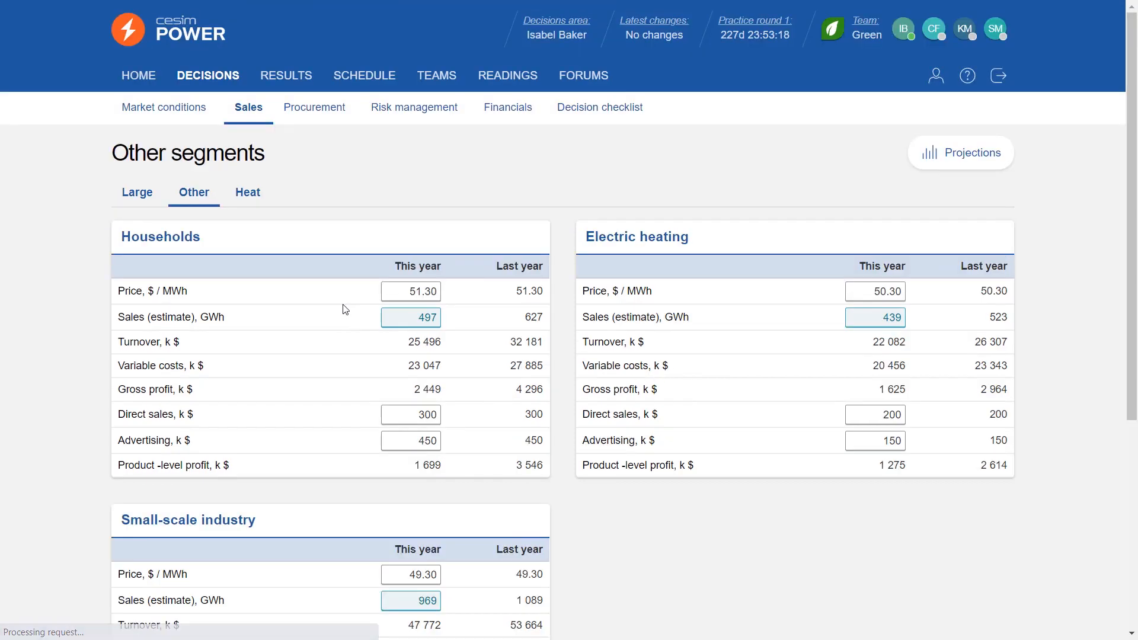
pyautogui.scroll(-3, 27, 289)
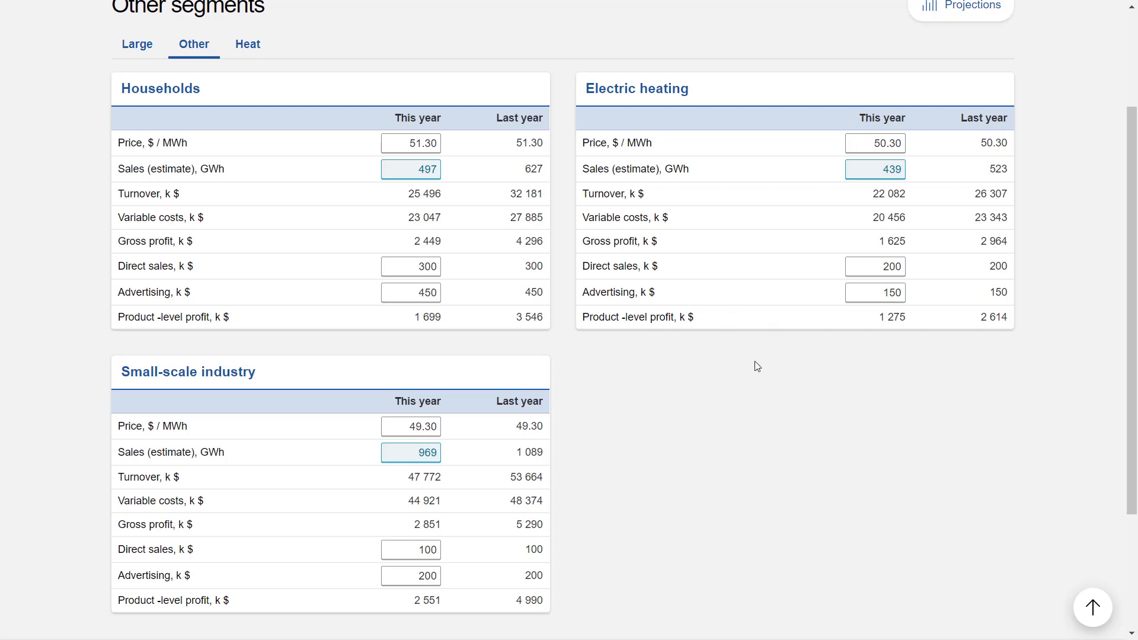
pyautogui.scroll(-1, 724, 384)
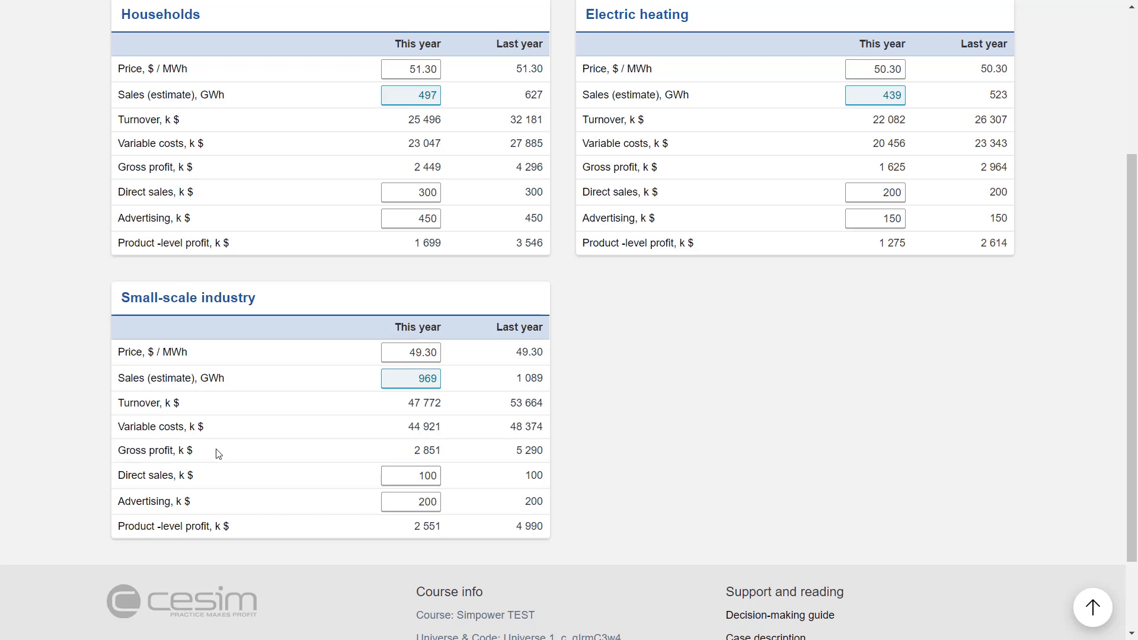
pyautogui.scroll(1, 224, 444)
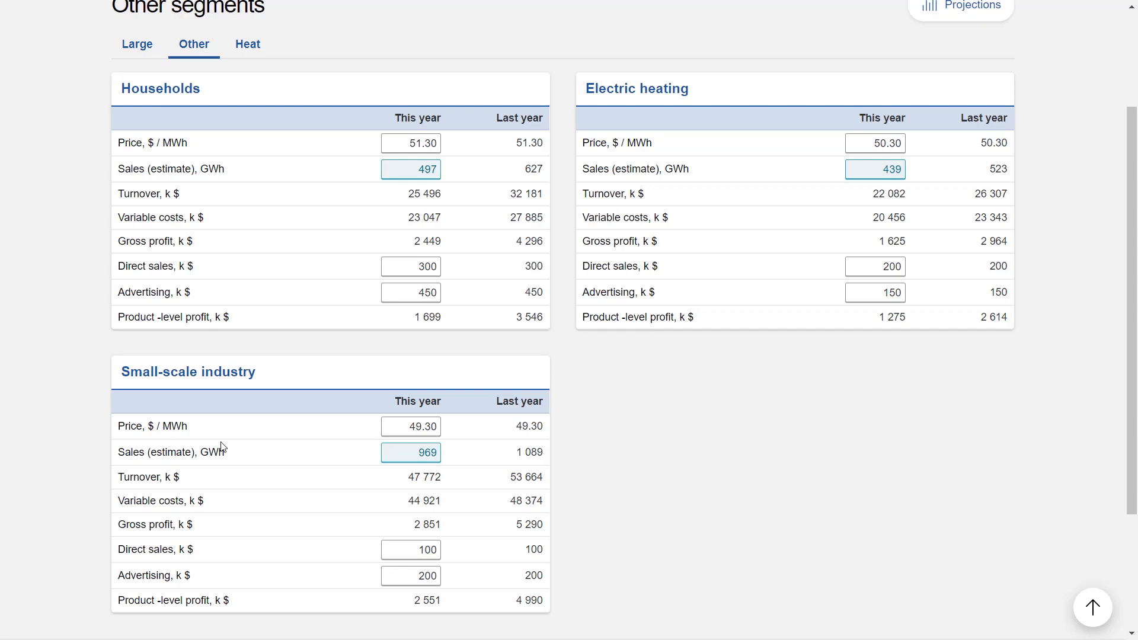
pyautogui.scroll(1, 504, 368)
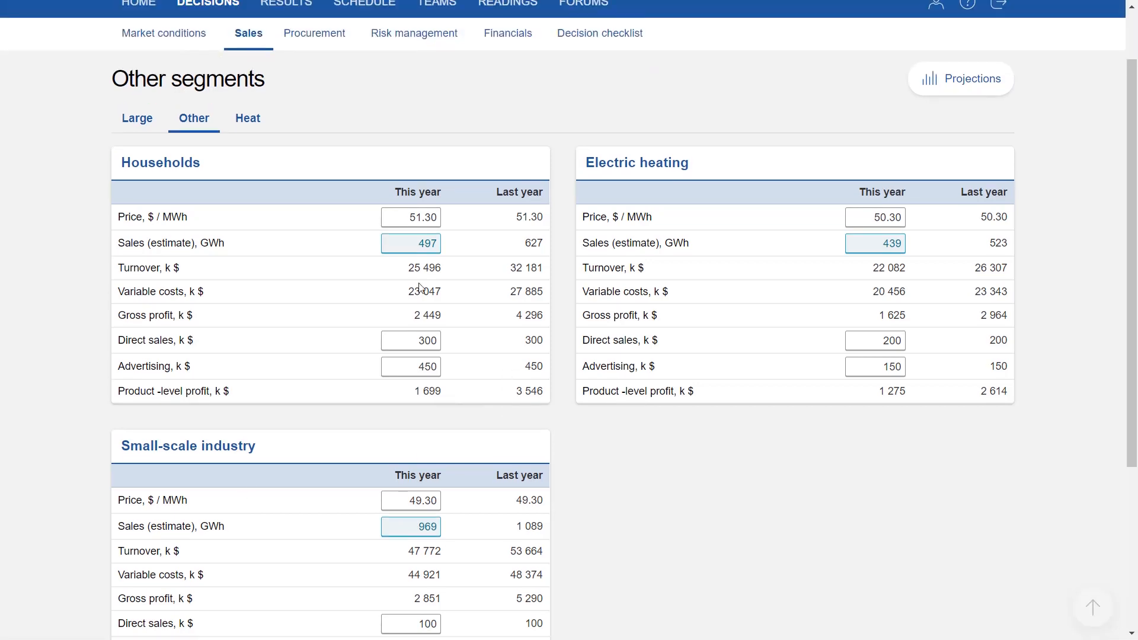
# Review the district heat demand, sales and net sales for summer and winter.
pyautogui.click(249, 118)
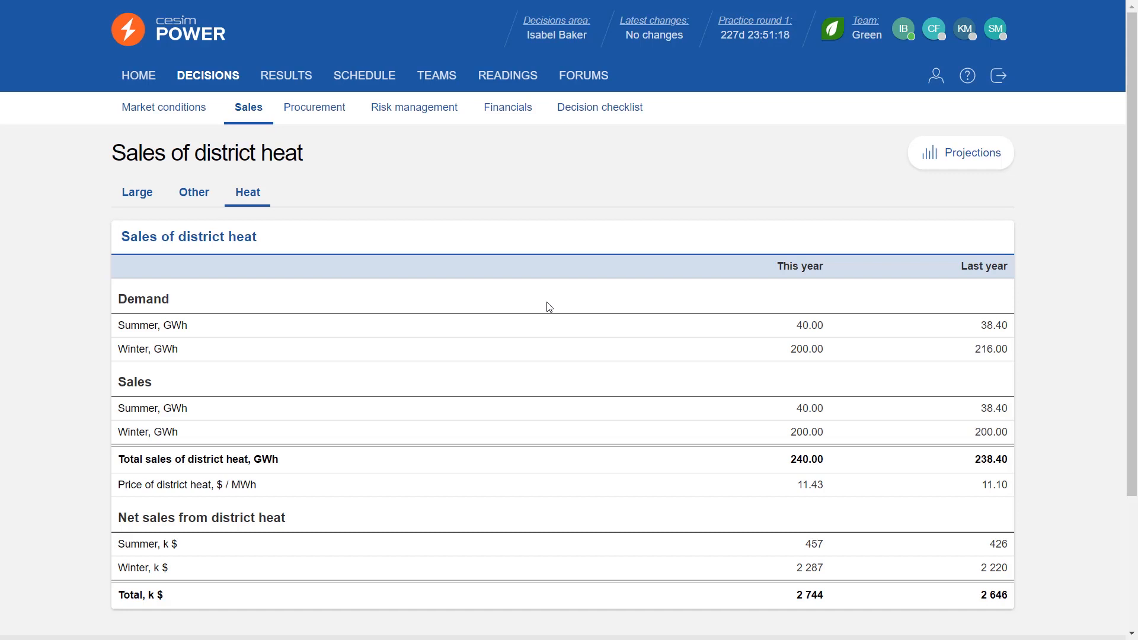
pyautogui.scroll(-1, 528, 336)
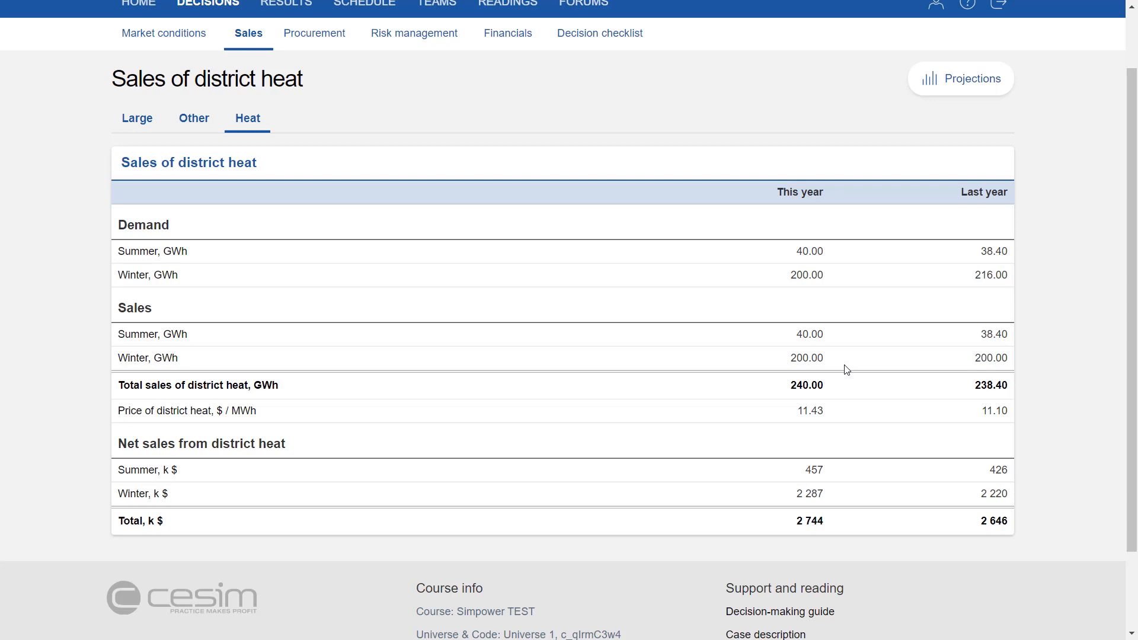
pyautogui.scroll(2, 845, 376)
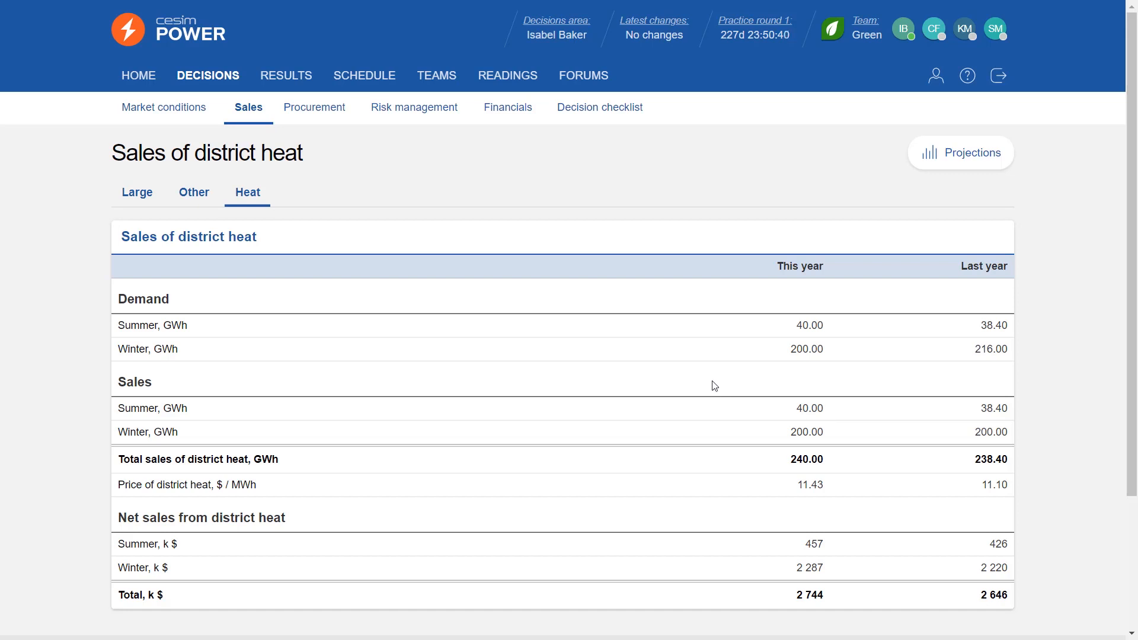
# Open the own production decisions under procurement and examine the plant counts, electricity and district heat production for coal and natural gas.
pyautogui.click(310, 110)
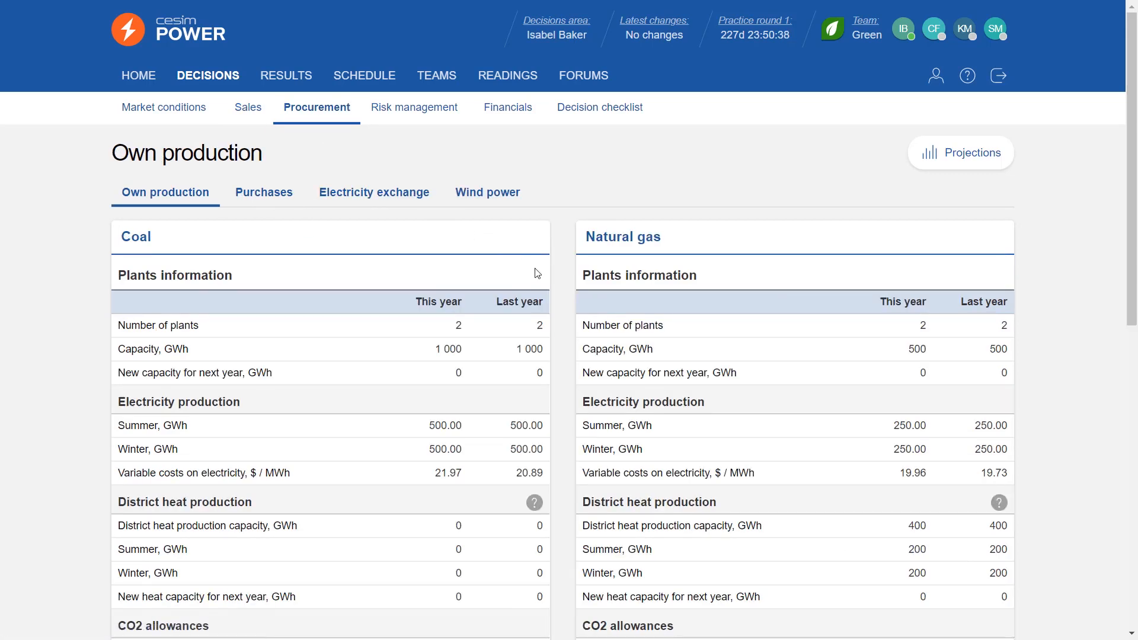
pyautogui.scroll(-1, 83, 270)
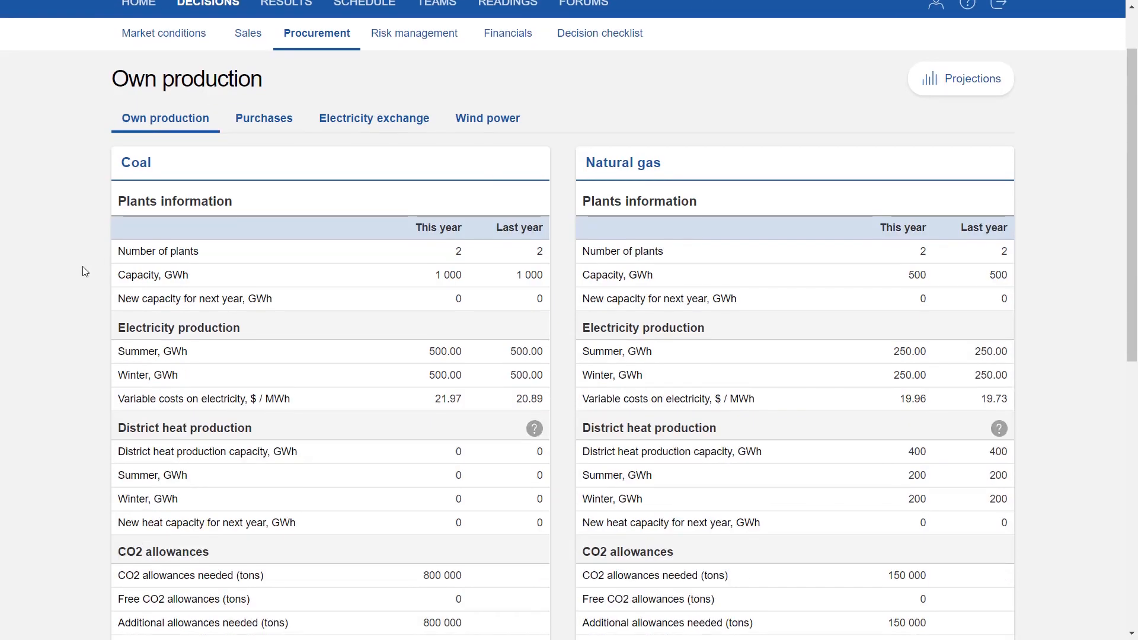
pyautogui.scroll(-1, 81, 270)
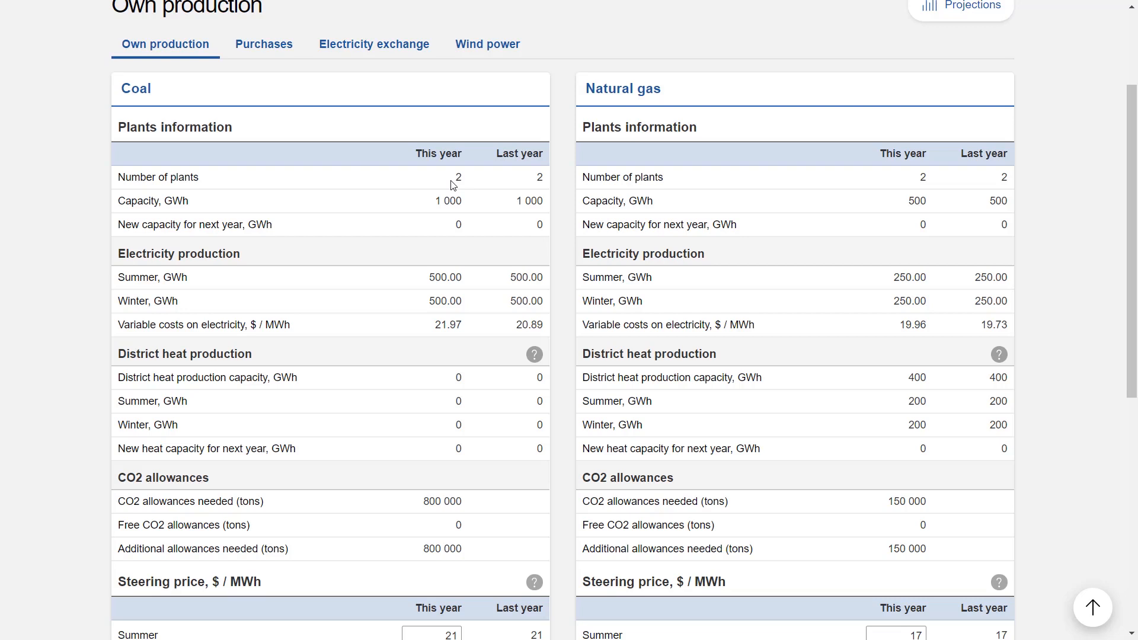
pyautogui.doubleClick(538, 177)
pyautogui.doubleClick(1004, 177)
pyautogui.scroll(-1, 893, 217)
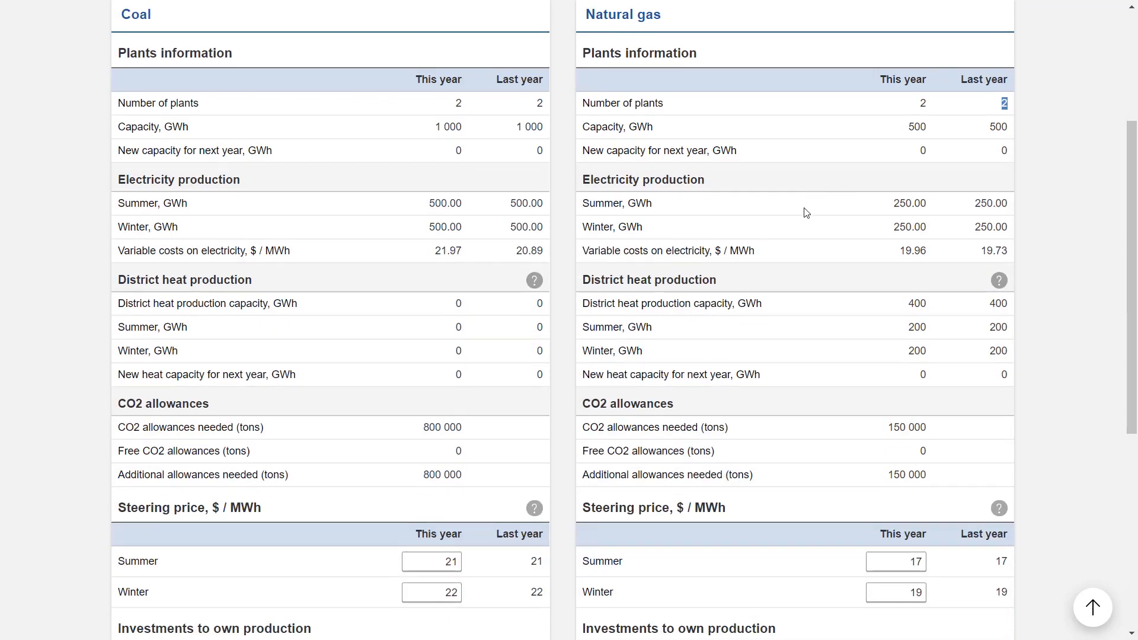
pyautogui.scroll(-1, 808, 212)
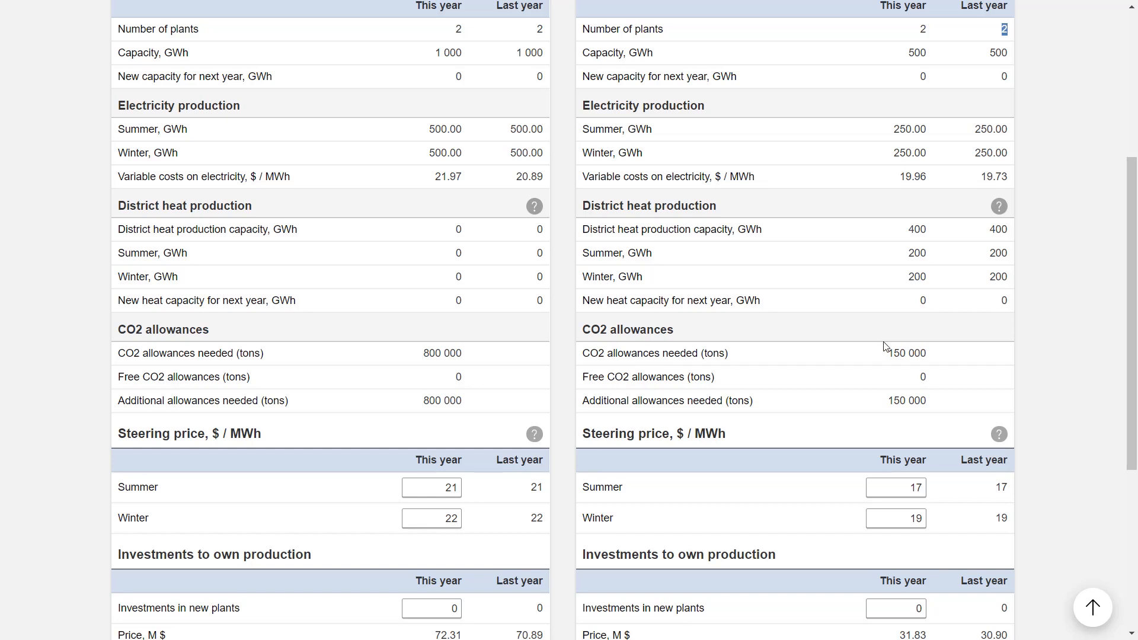
# Examine the summer steering prices of the coal and natural gas plants.
pyautogui.scroll(-1, 889, 348)
pyautogui.scroll(-1, 818, 297)
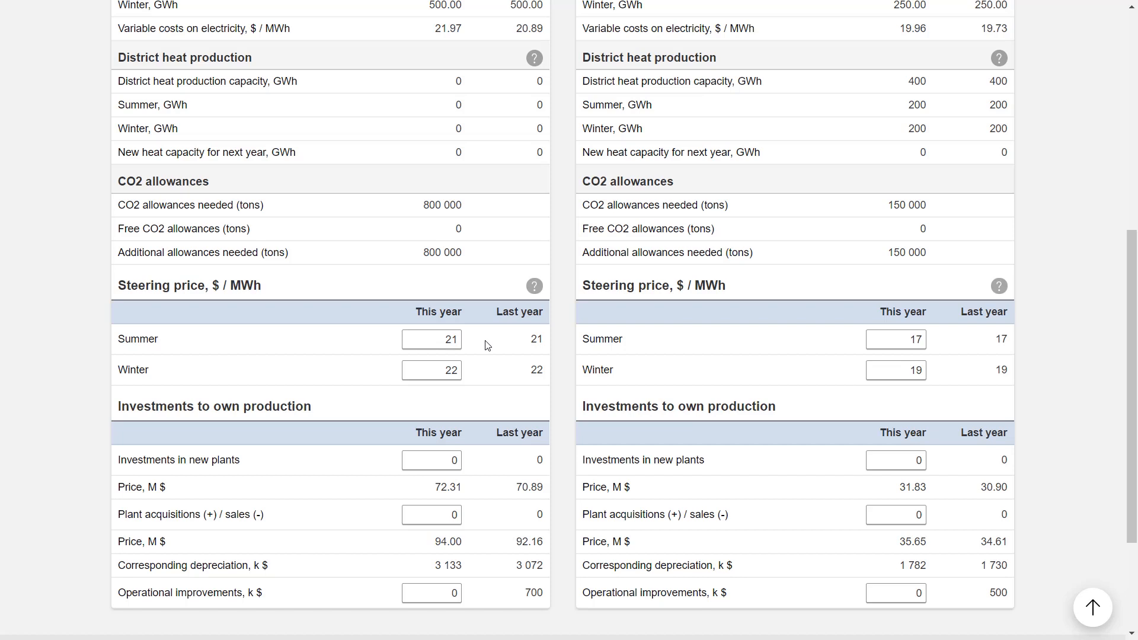
pyautogui.moveTo(442, 338); pyautogui.dragTo(467, 342)
pyautogui.click(891, 340)
# Try selling one coal plant by setting coal plant acquisitions/sales to -1.
pyautogui.scroll(-1, 730, 328)
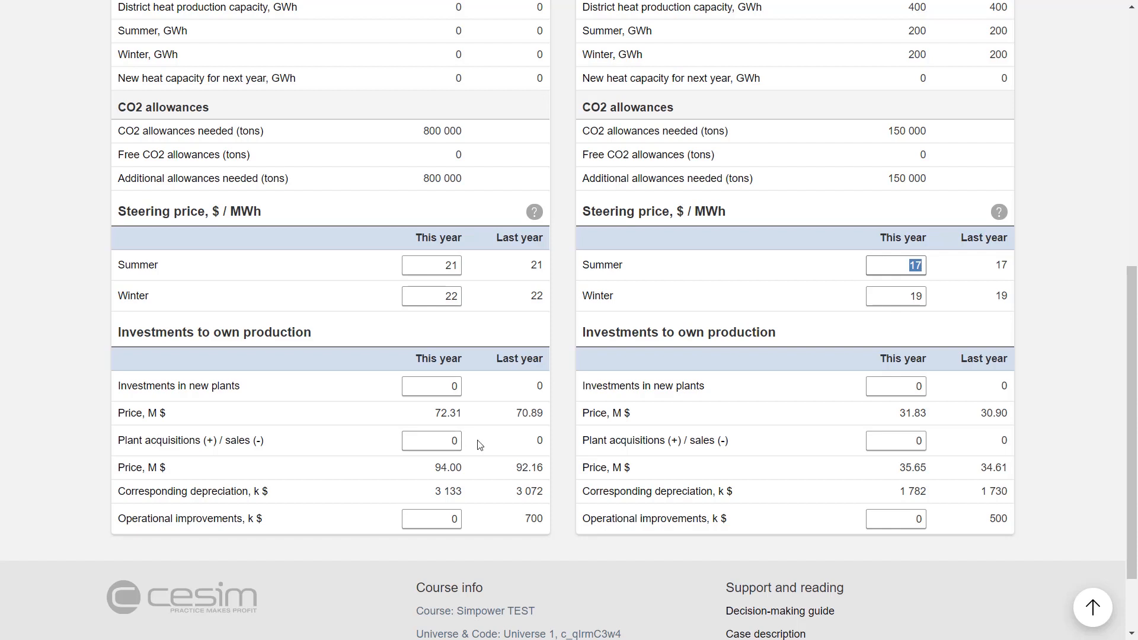
pyautogui.moveTo(449, 441); pyautogui.dragTo(479, 454)
pyautogui.write('-1')
pyautogui.click(479, 448)
pyautogui.press('Tab')
pyautogui.click(437, 468)
# Set coal plant acquisitions to 1 and check the coal plant information for this year.
pyautogui.doubleClick(450, 441)
pyautogui.write('1')
pyautogui.click(514, 461)
pyautogui.scroll(9, 699, 412)
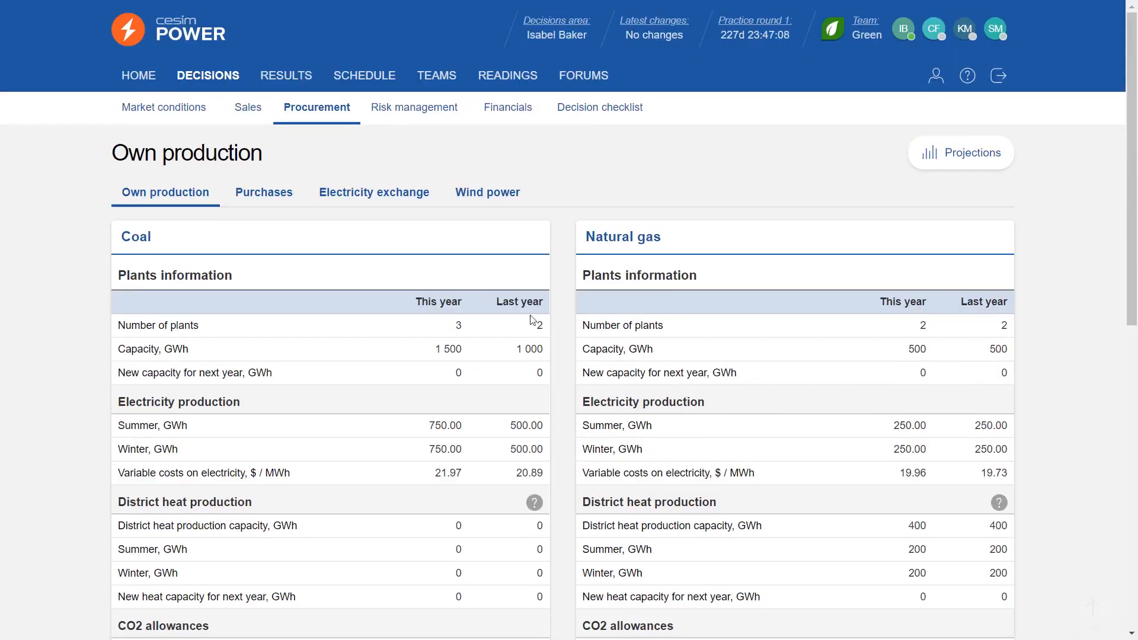
# Review the electricity contract purchases and compare the exchange market's summer and winter net volumes with last year.
pyautogui.click(269, 199)
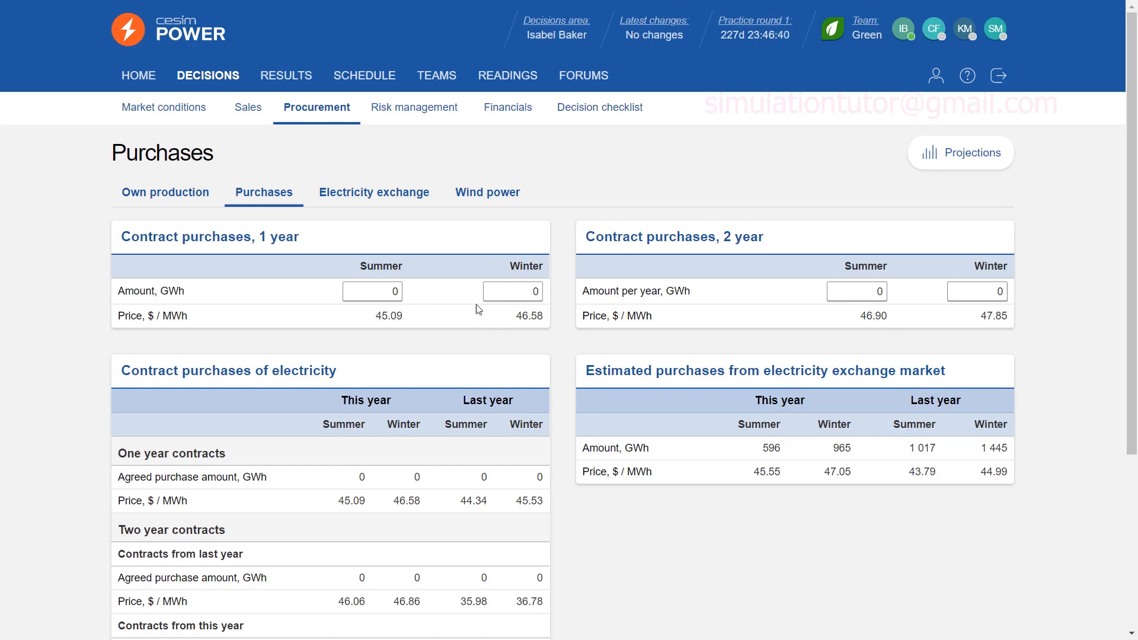
pyautogui.click(367, 202)
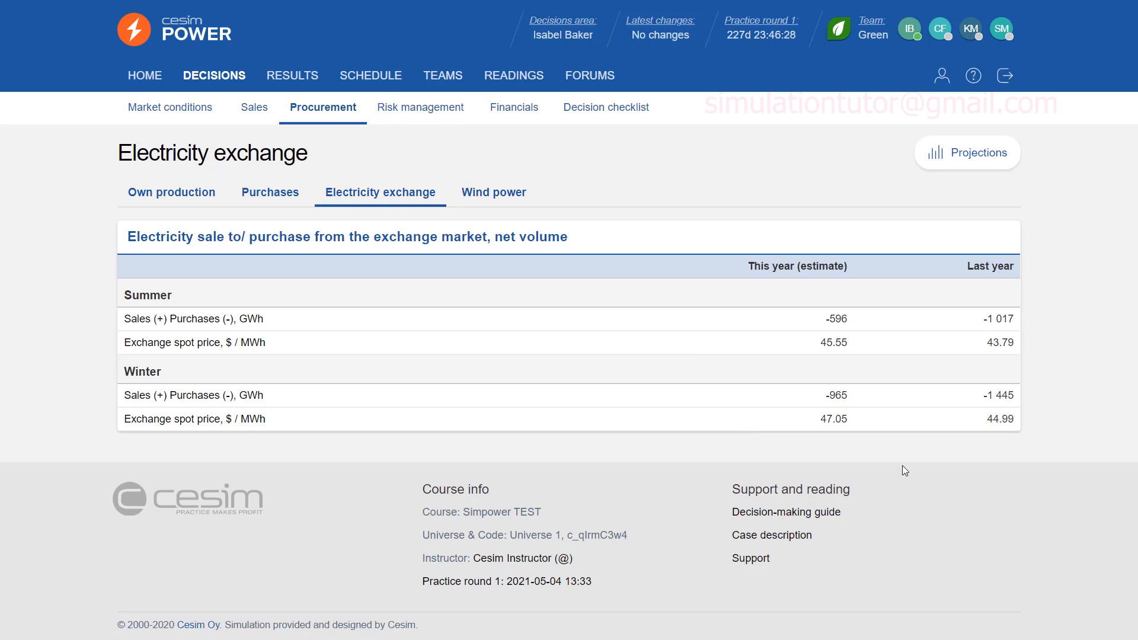
pyautogui.moveTo(826, 321); pyautogui.dragTo(860, 323)
pyautogui.moveTo(982, 319); pyautogui.dragTo(1015, 320)
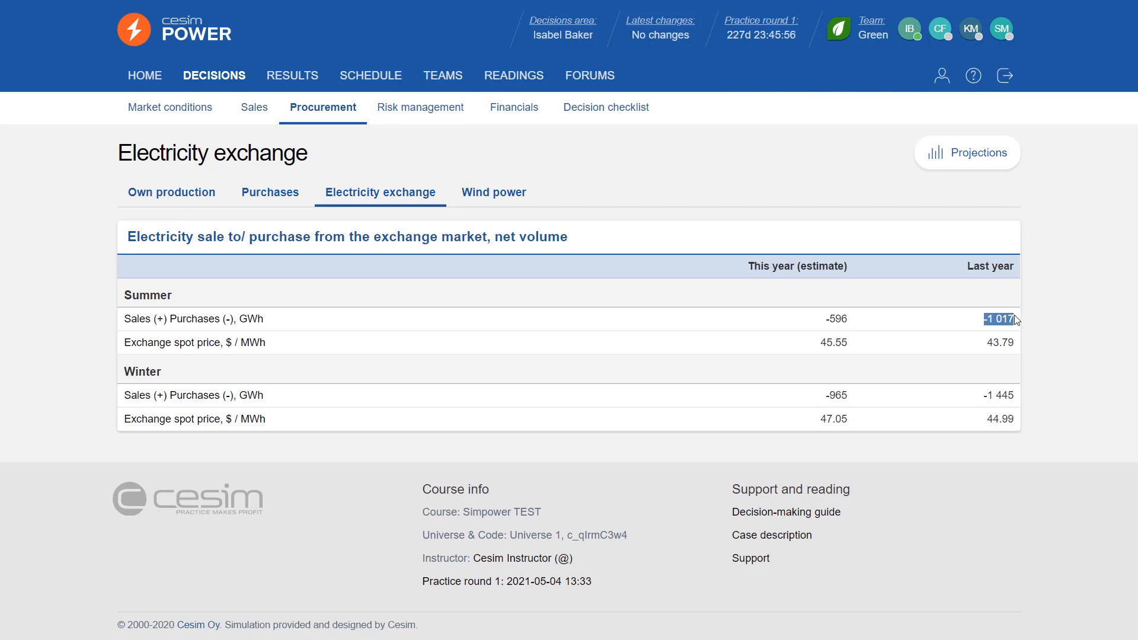
pyautogui.moveTo(982, 395); pyautogui.dragTo(1017, 399)
# Open the wind power decisions and examine the park acquisitions, sales price and sales estimate.
pyautogui.click(494, 192)
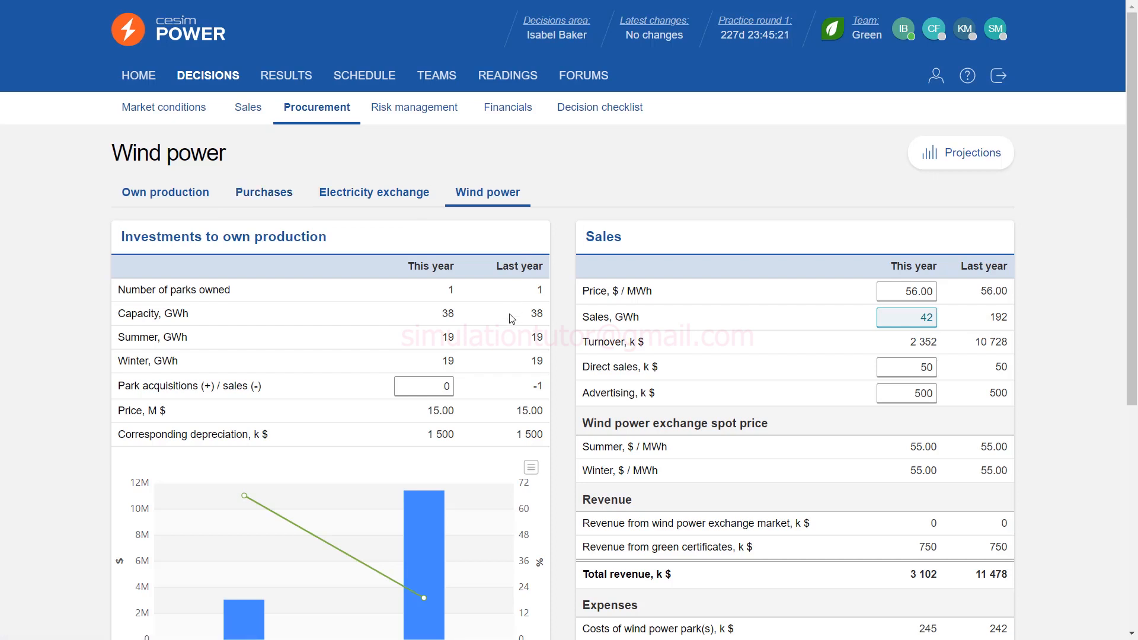
pyautogui.scroll(-1, 519, 323)
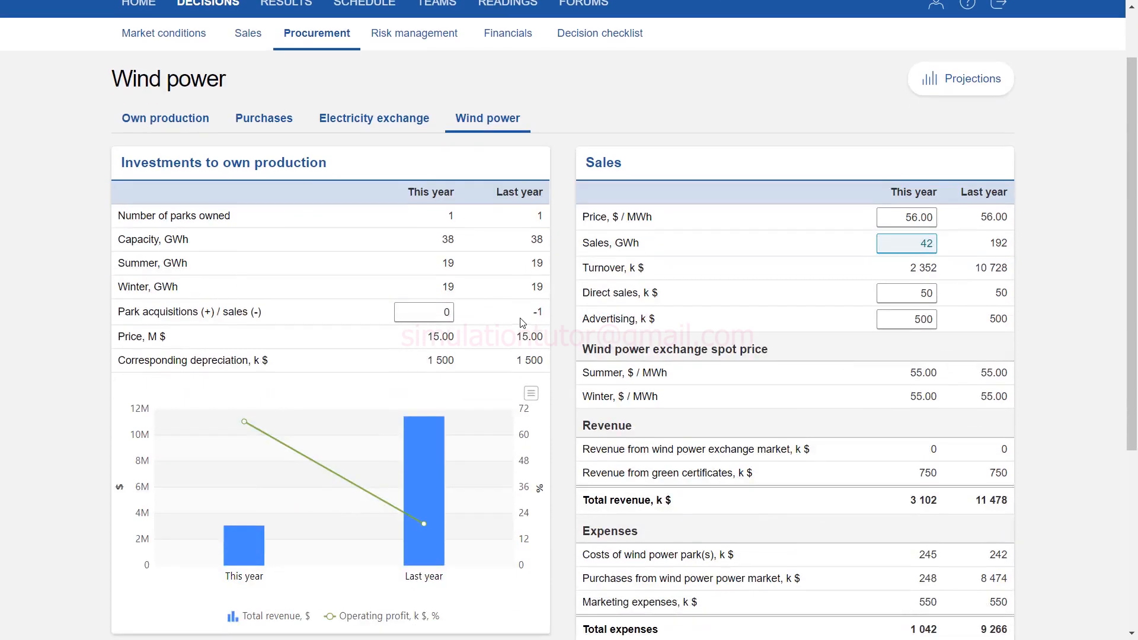
pyautogui.click(442, 314)
pyautogui.scroll(-1, 658, 243)
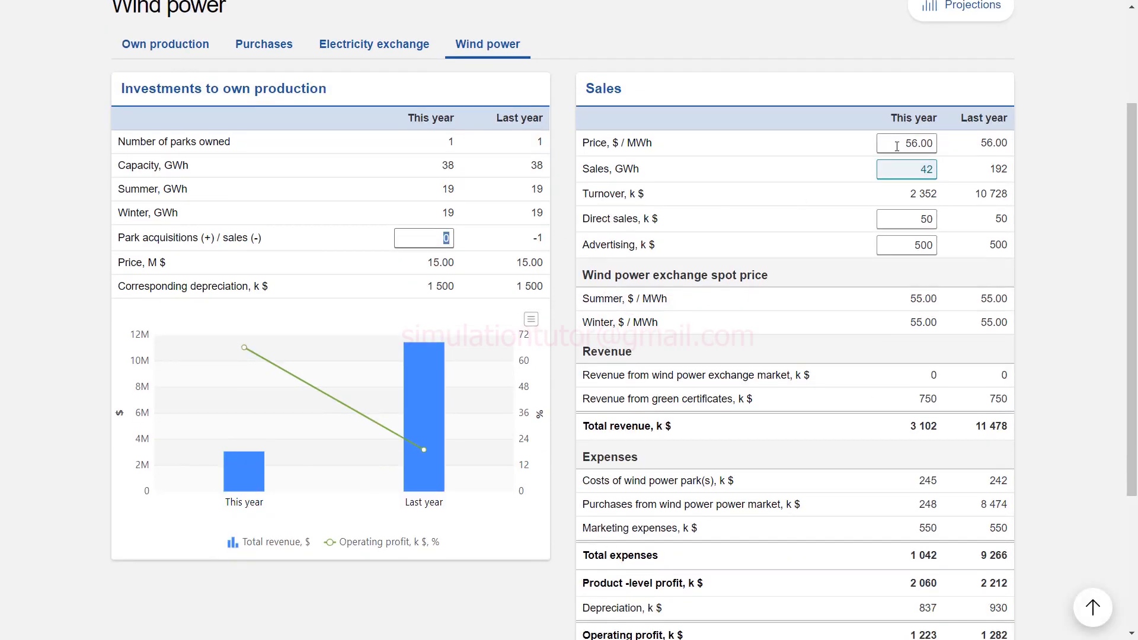
pyautogui.click(897, 146)
pyautogui.click(896, 169)
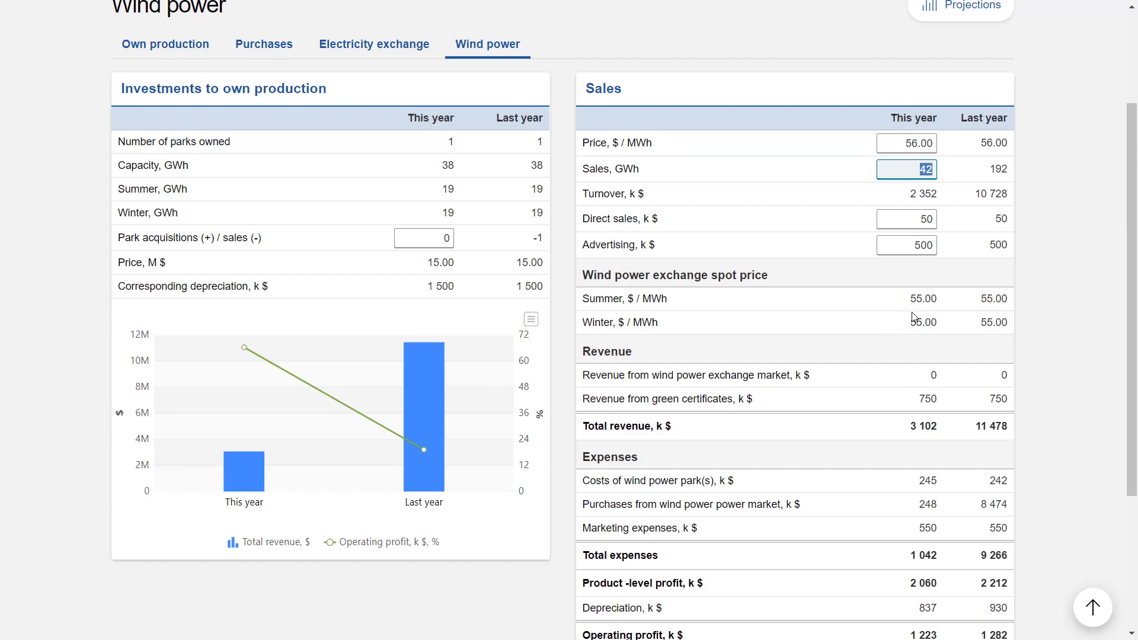
# Check the wind power expenses and operating profit, and open the projected income statement through to net profit for the year.
pyautogui.scroll(-3, 907, 352)
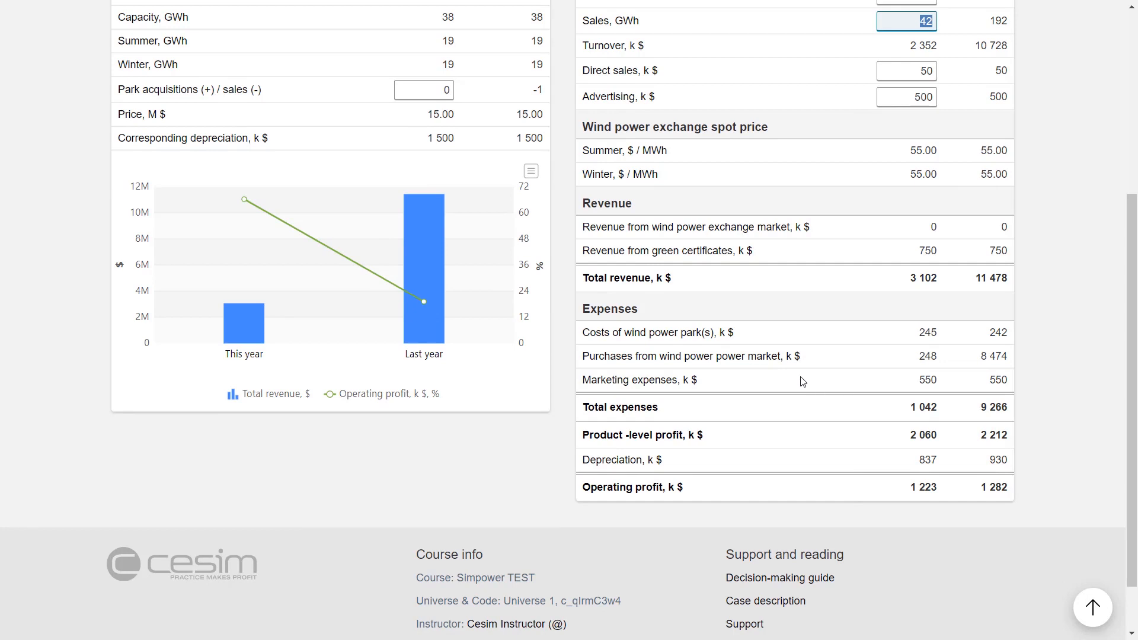
pyautogui.scroll(5, 819, 425)
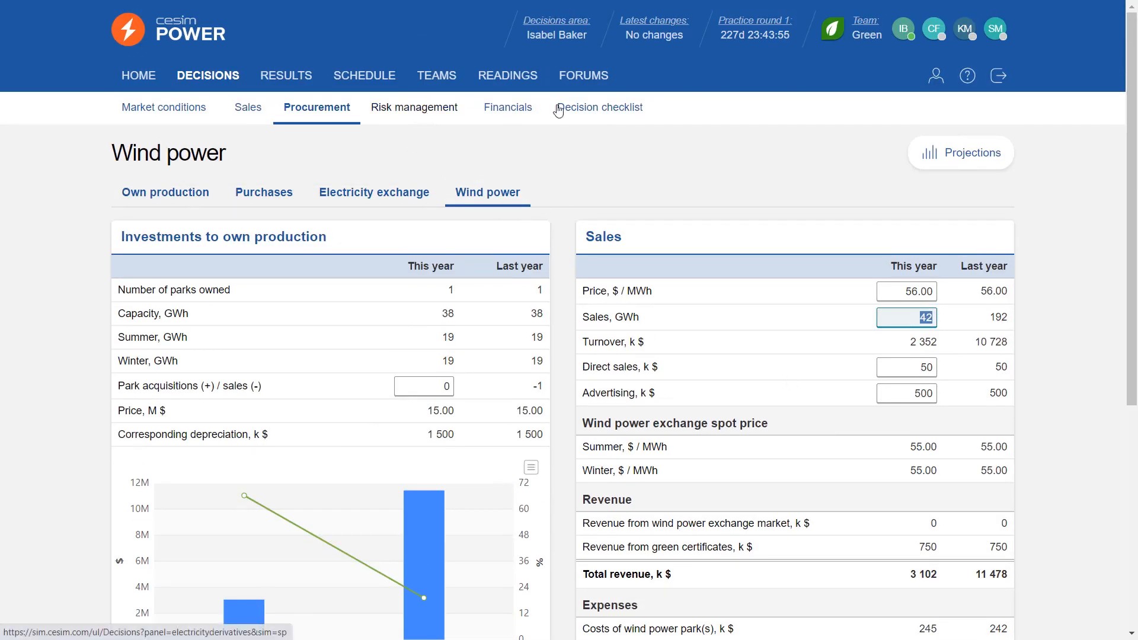
pyautogui.click(949, 156)
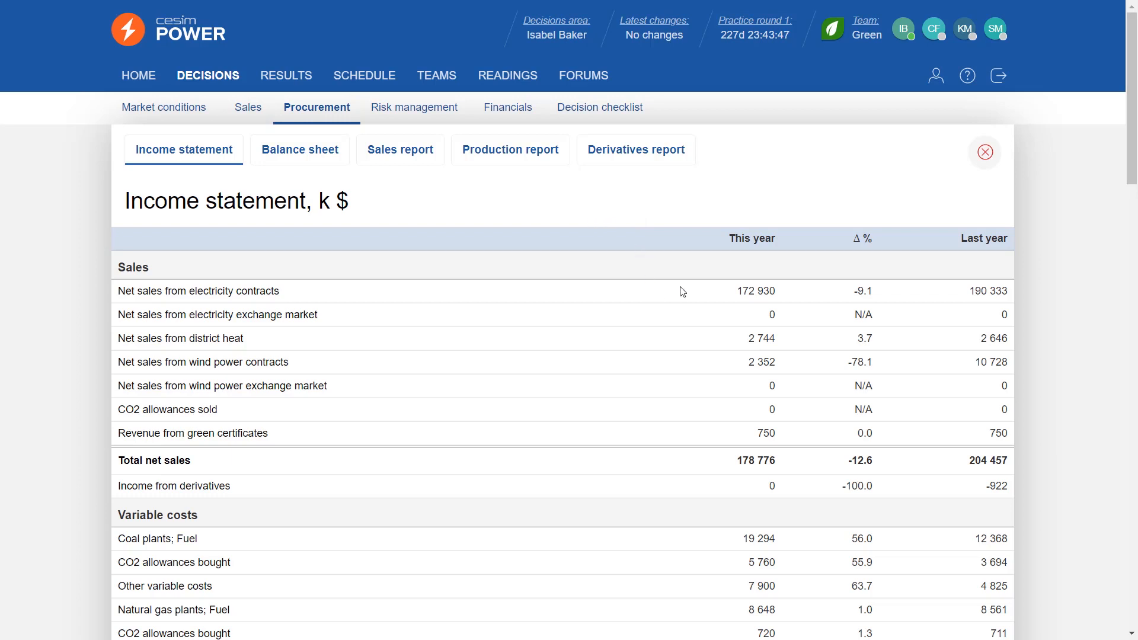
pyautogui.scroll(-1, 693, 292)
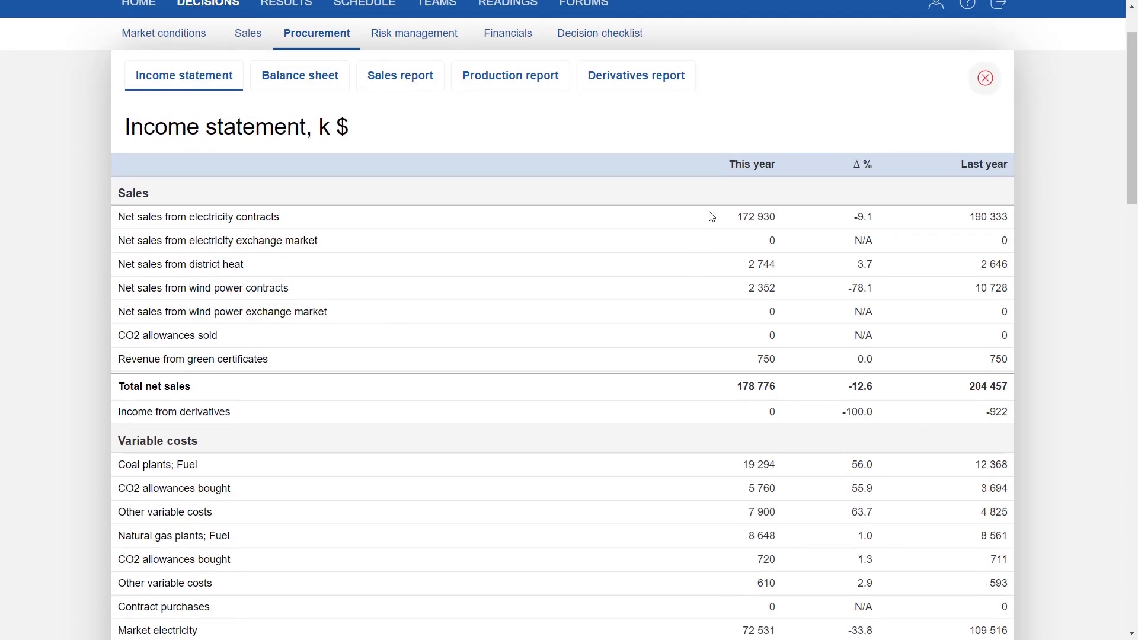
pyautogui.scroll(-2, 714, 195)
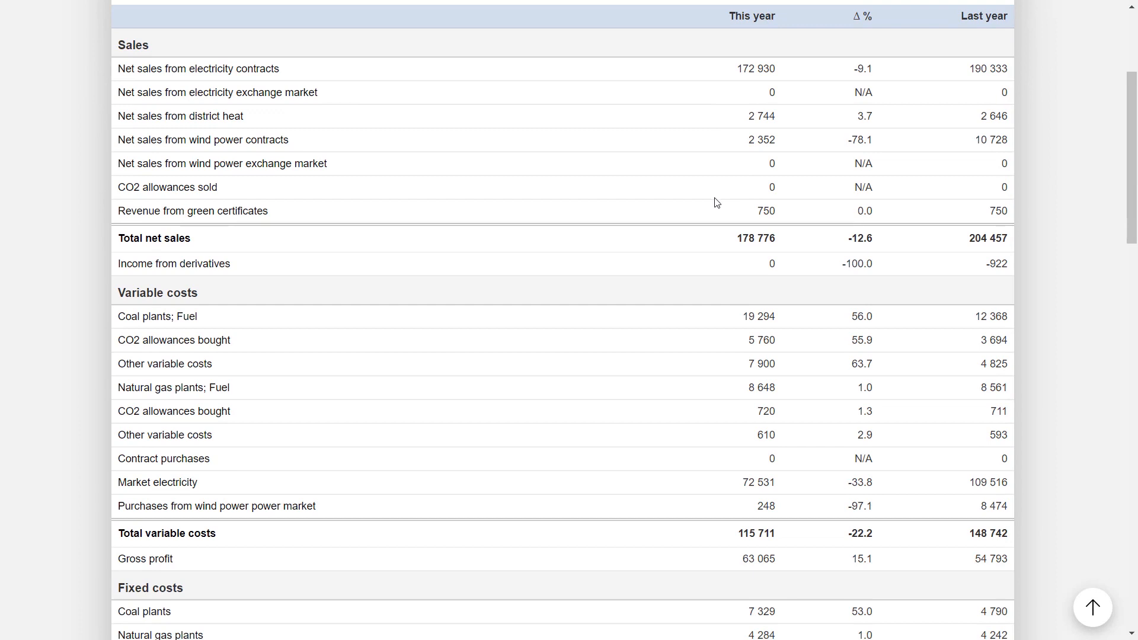
pyautogui.scroll(-5, 719, 208)
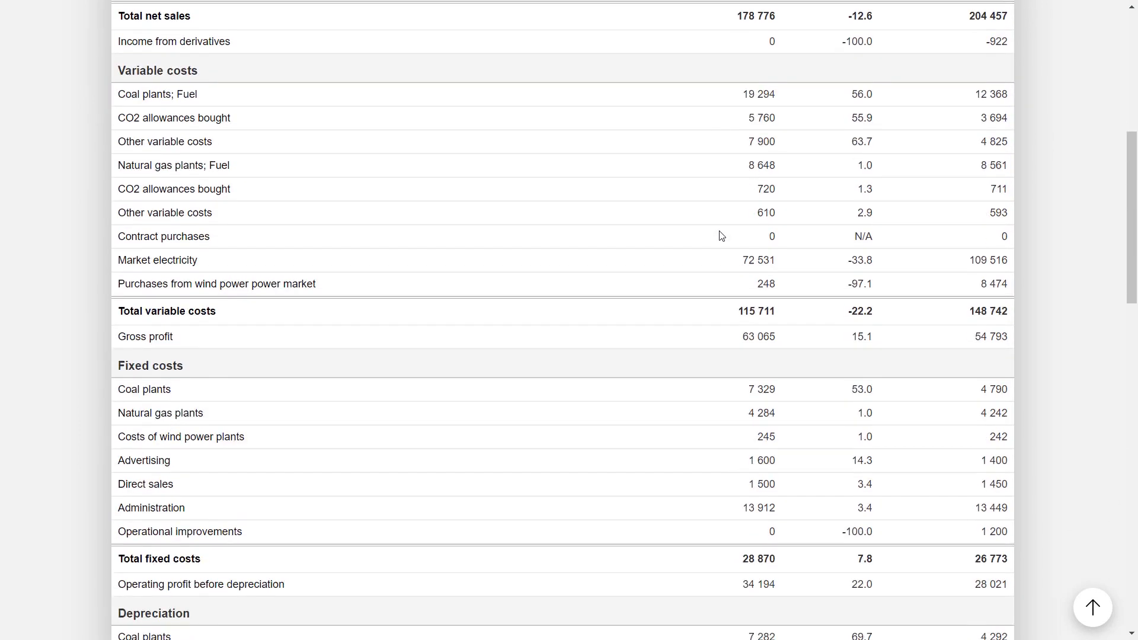
pyautogui.scroll(-3, 744, 492)
pyautogui.scroll(-3, 742, 534)
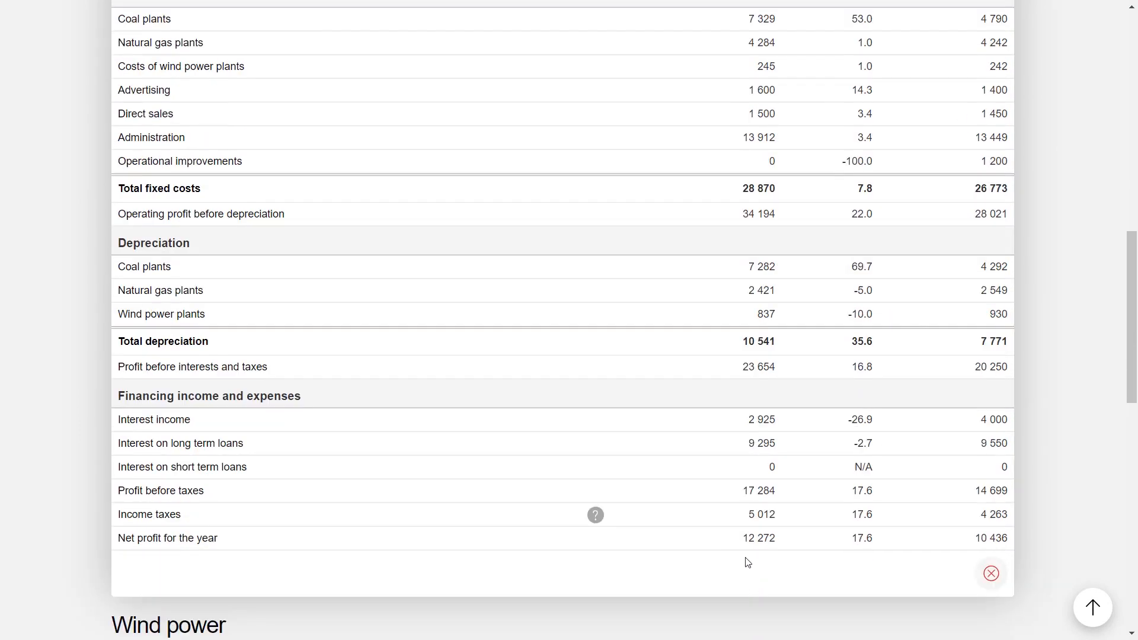
# Compare this year's projected net profit with last year's, review the income statement's sales lines, and close the projections.
pyautogui.moveTo(741, 540); pyautogui.dragTo(780, 541)
pyautogui.moveTo(972, 538); pyautogui.dragTo(1011, 541)
pyautogui.scroll(10, 991, 262)
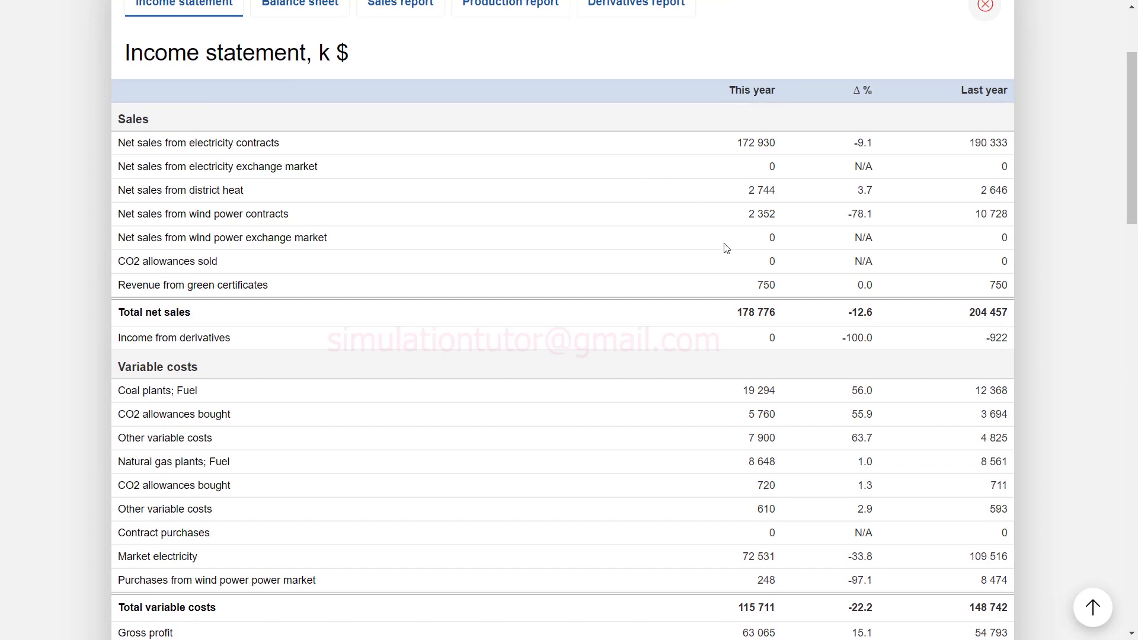
pyautogui.scroll(3, 733, 254)
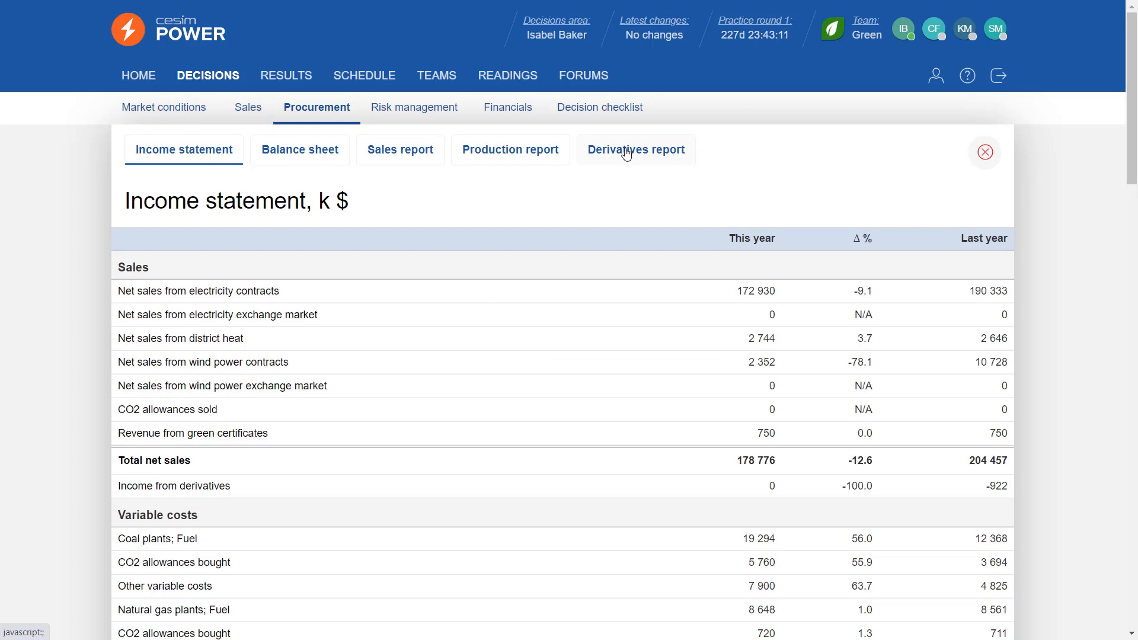
pyautogui.click(984, 153)
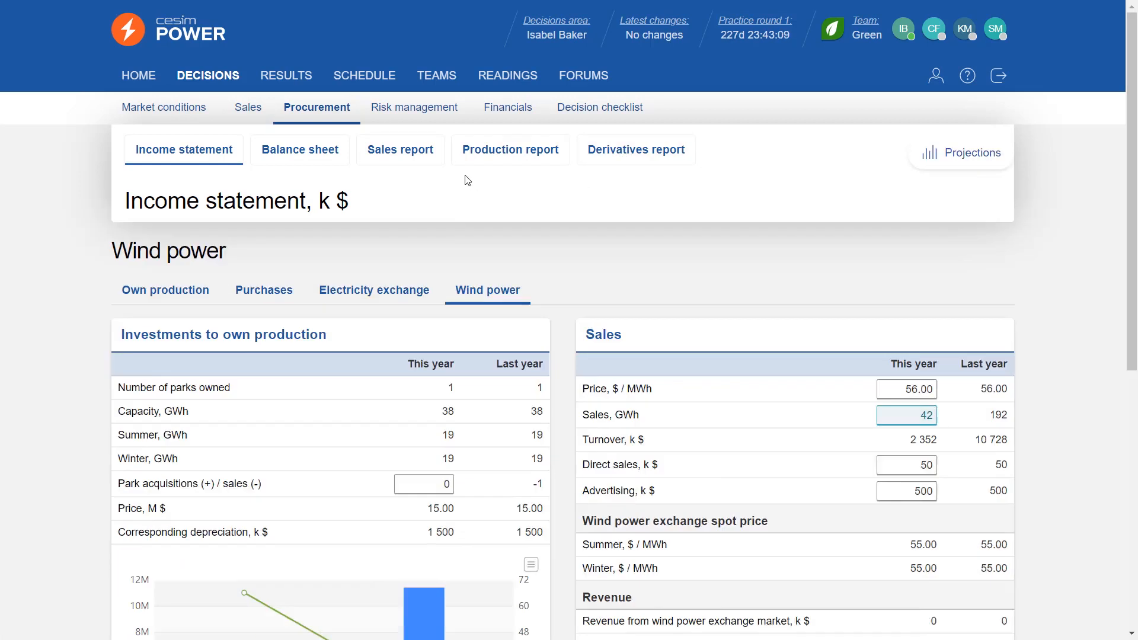
# Open the risk management decisions and examine the composition of this year's open position, focusing on the summer volume.
pyautogui.click(426, 112)
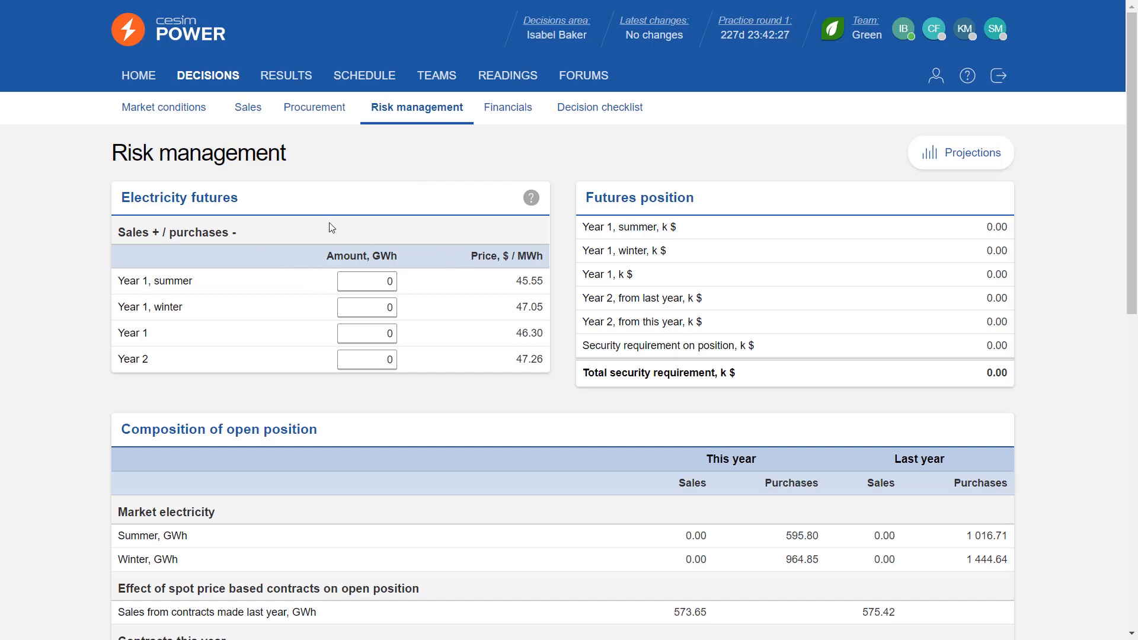
pyautogui.scroll(-1, 489, 288)
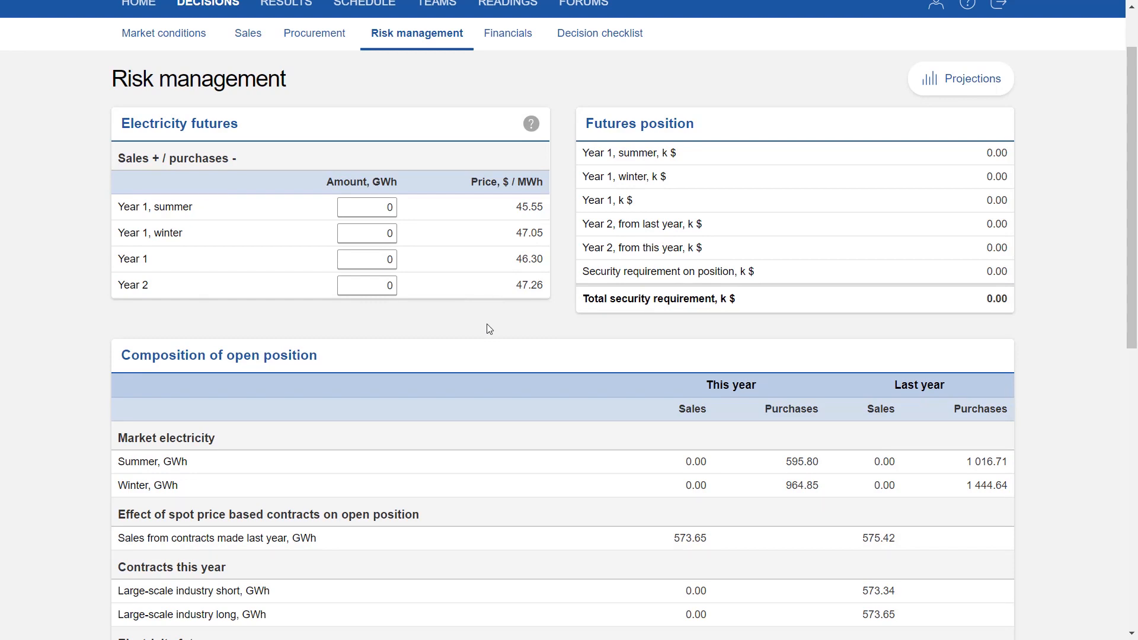
pyautogui.scroll(-4, 490, 320)
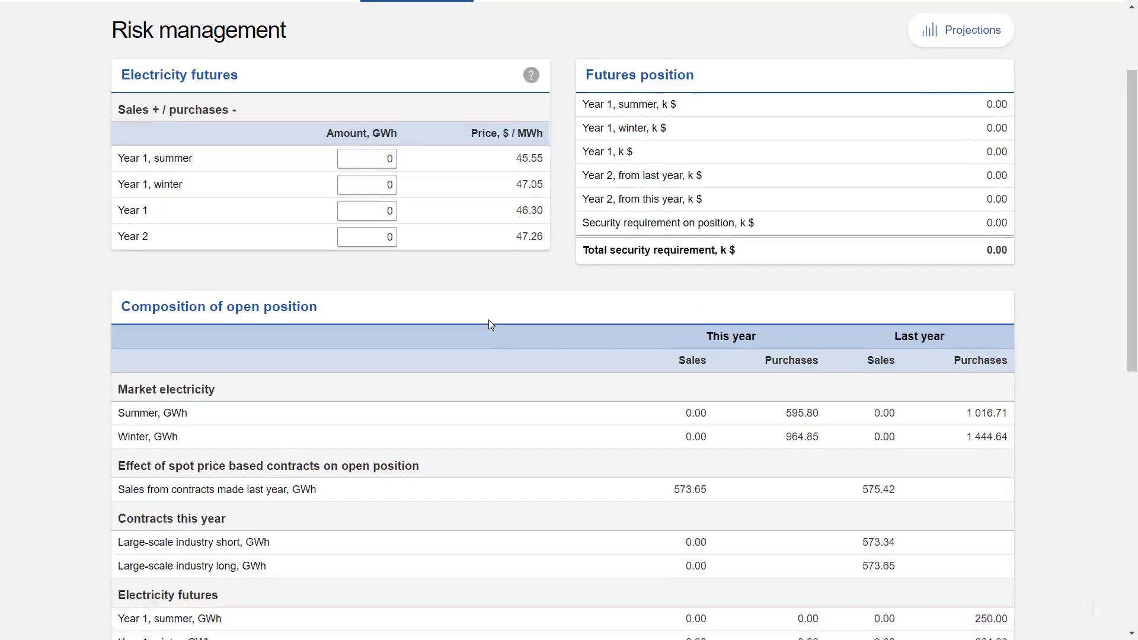
pyautogui.scroll(-4, 497, 329)
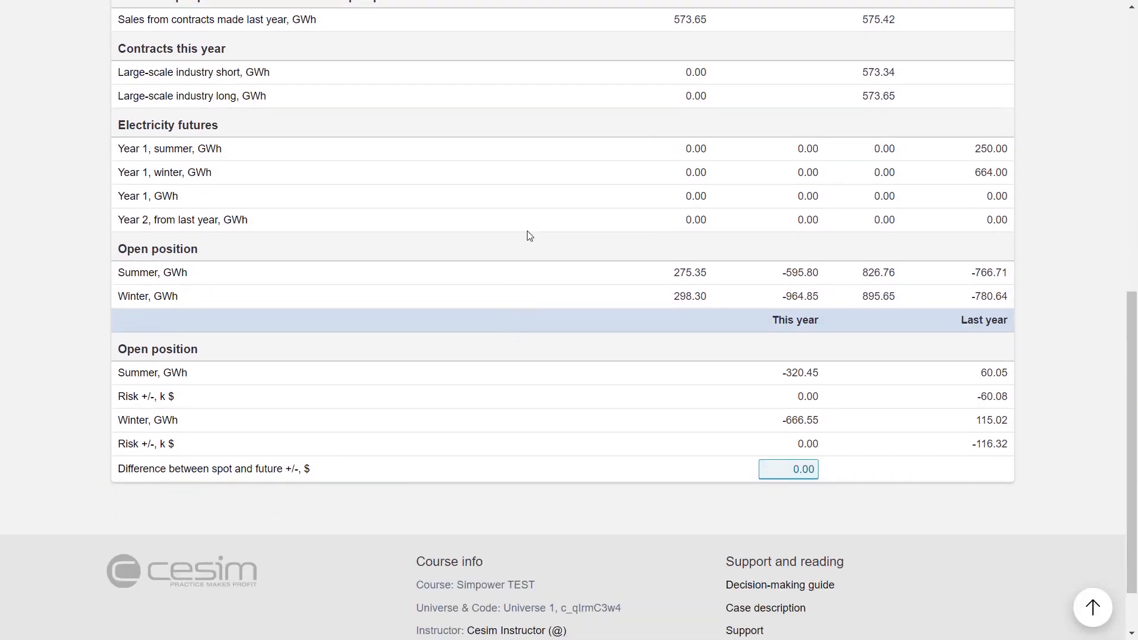
pyautogui.moveTo(780, 380); pyautogui.dragTo(822, 379)
# Try setting the Year 1, summer electricity futures to -320 GWh and check the effect on the summer open position.
pyautogui.scroll(9, 788, 386)
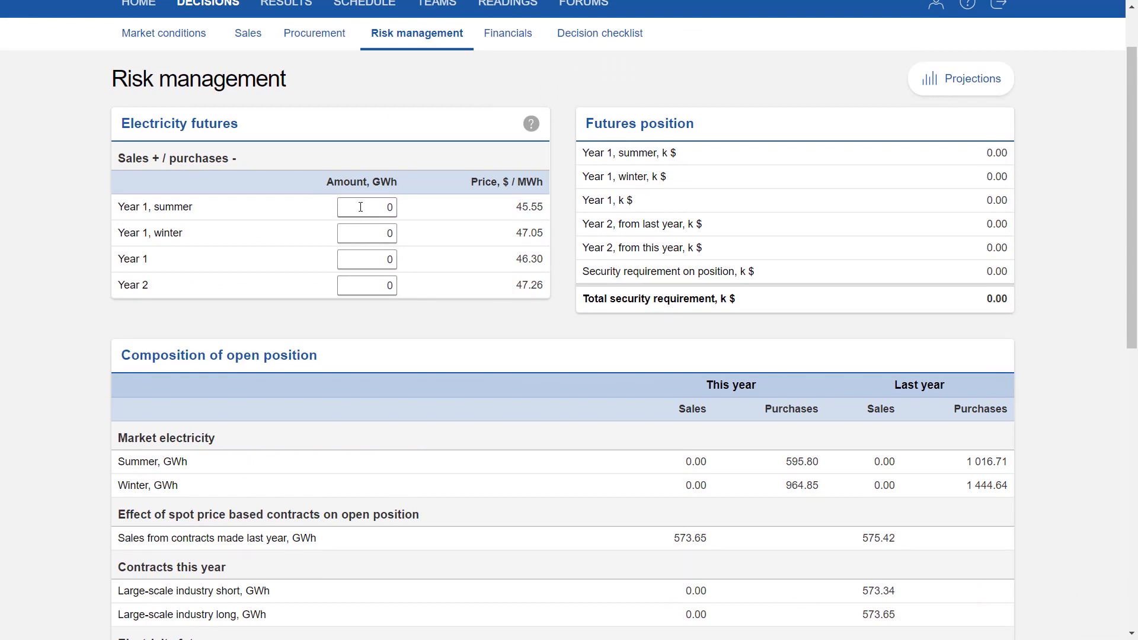
pyautogui.click(372, 205)
pyautogui.moveTo(514, 207); pyautogui.dragTo(546, 208)
pyautogui.click(384, 208)
pyautogui.write('-320')
pyautogui.click(460, 240)
pyautogui.scroll(-7, 579, 282)
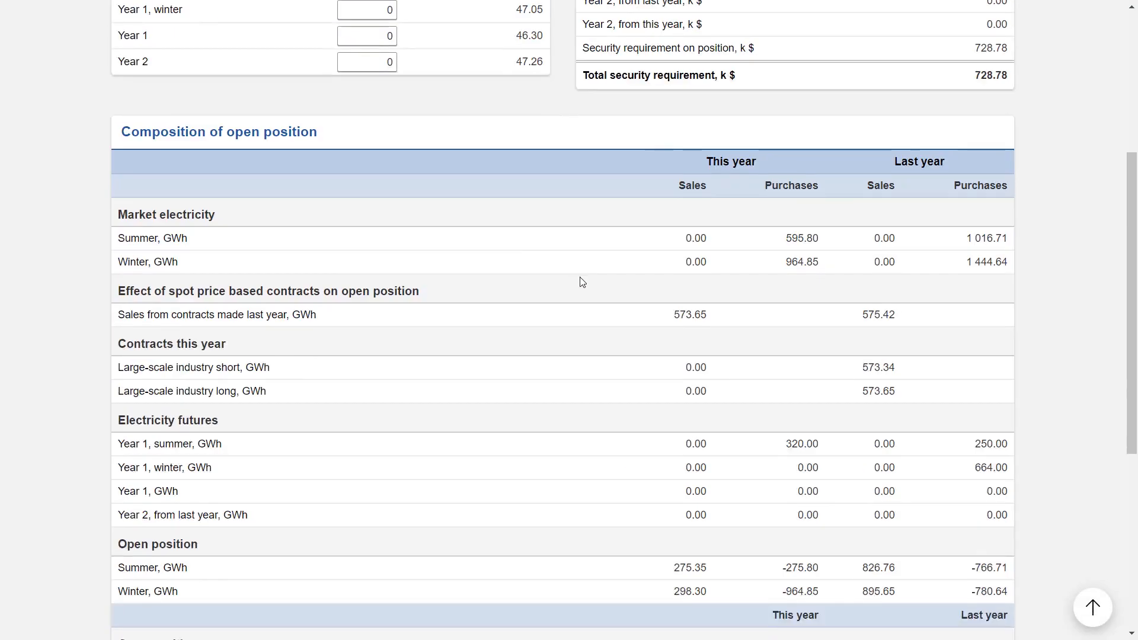
pyautogui.moveTo(787, 449); pyautogui.dragTo(862, 472)
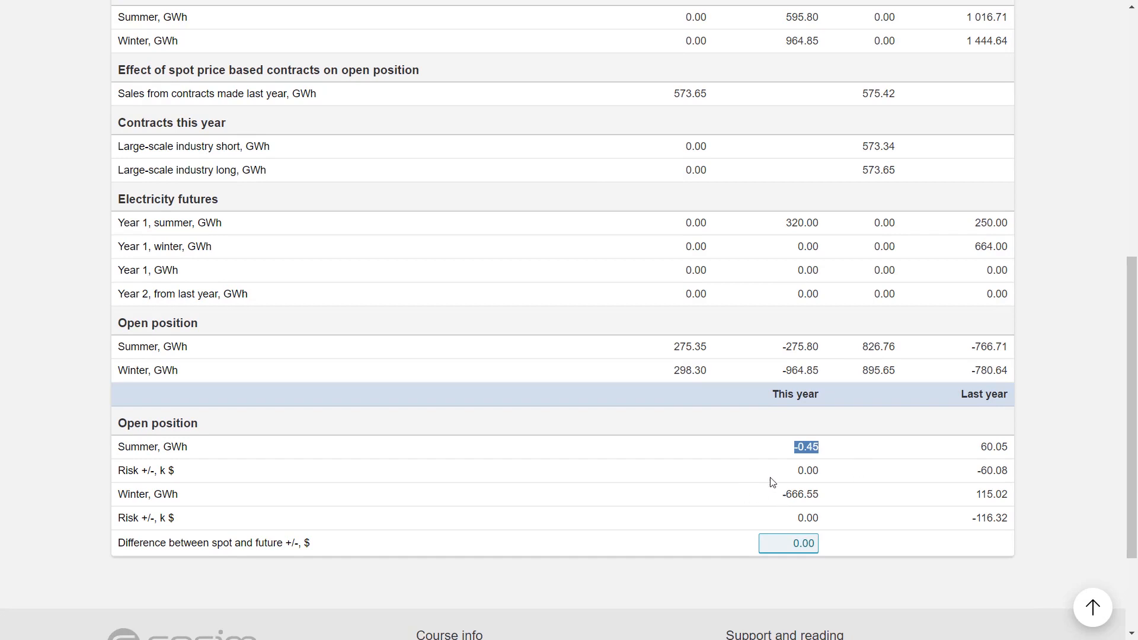
# Try setting the Year 1, winter electricity futures to -666 GWh and check the effect on the winter open position.
pyautogui.scroll(5, 748, 479)
pyautogui.click(376, 85)
pyautogui.doubleClick(376, 84)
pyautogui.write('-666')
pyautogui.click(521, 107)
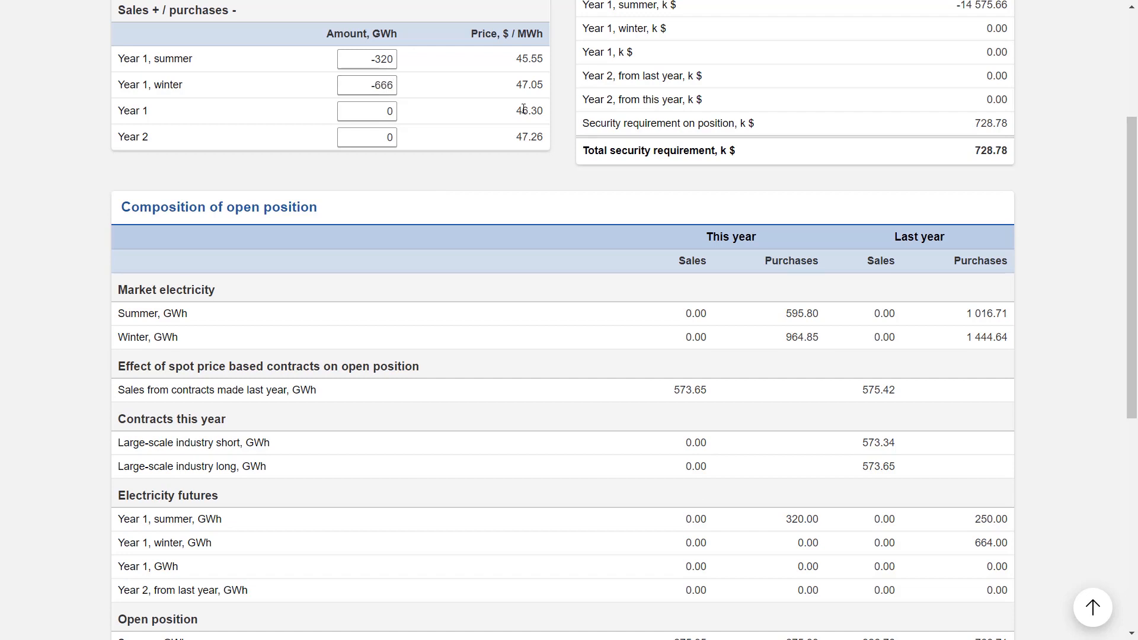
pyautogui.scroll(-5, 682, 399)
pyautogui.scroll(-1, 708, 428)
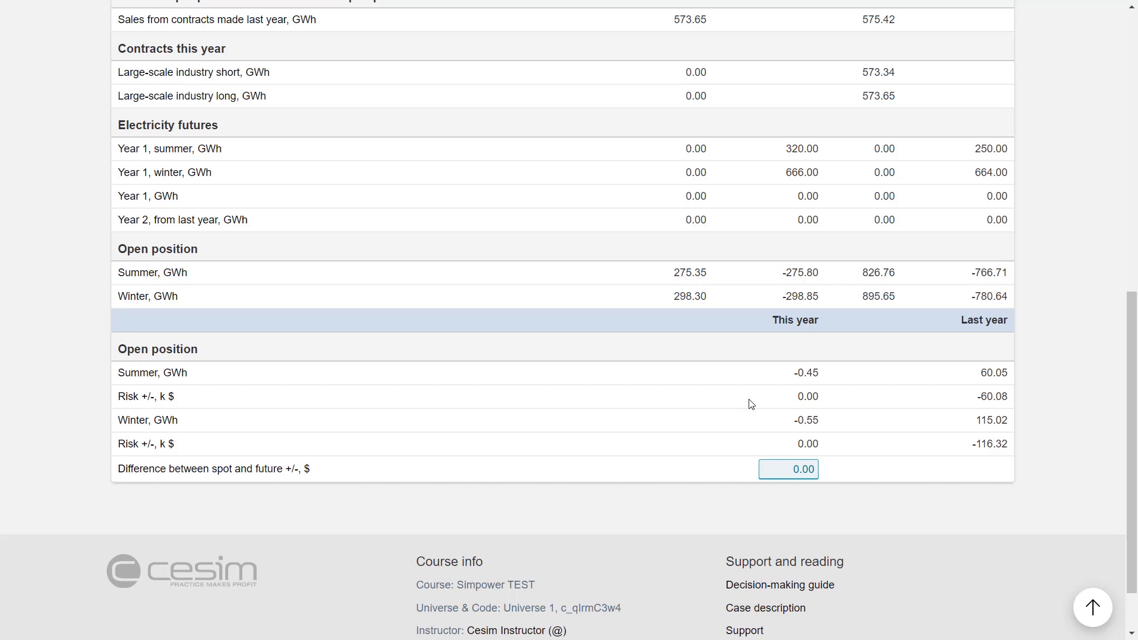
# Compare this year's futures purchases and market electricity with the summer and winter open positions.
pyautogui.scroll(3, 751, 401)
pyautogui.scroll(3, 751, 405)
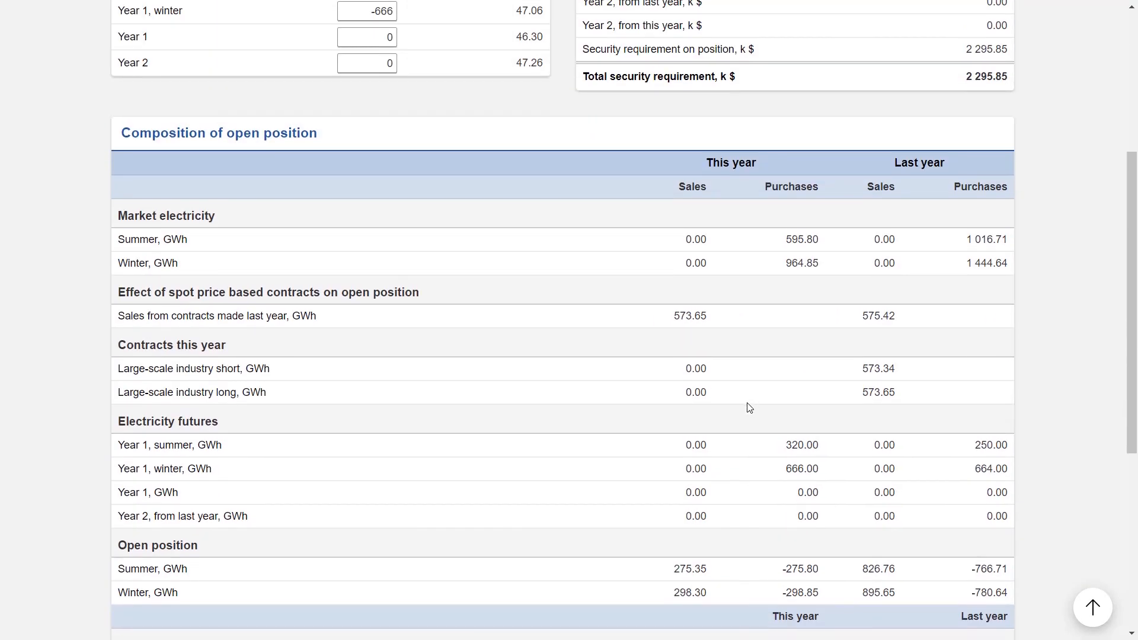
pyautogui.scroll(-2, 688, 407)
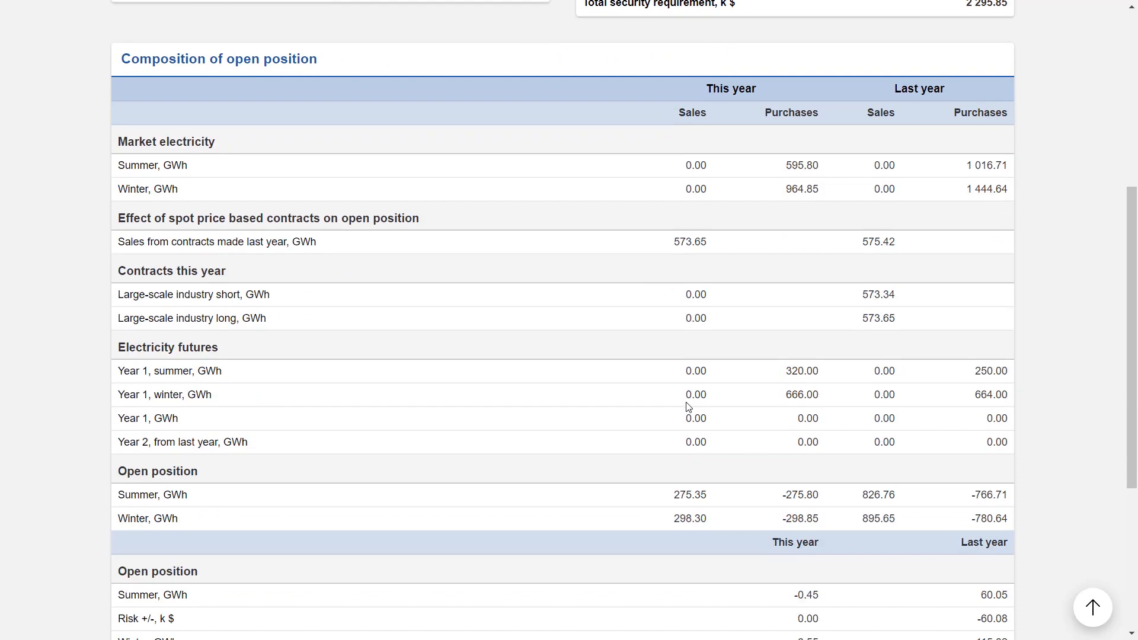
pyautogui.scroll(-2, 688, 407)
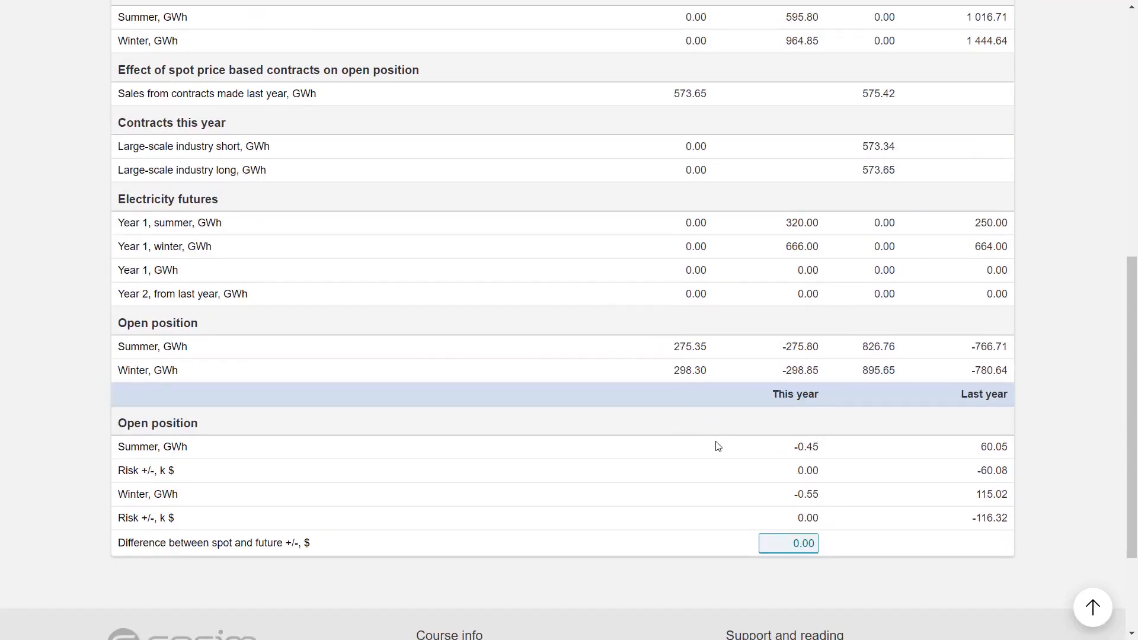
pyautogui.scroll(5, 586, 358)
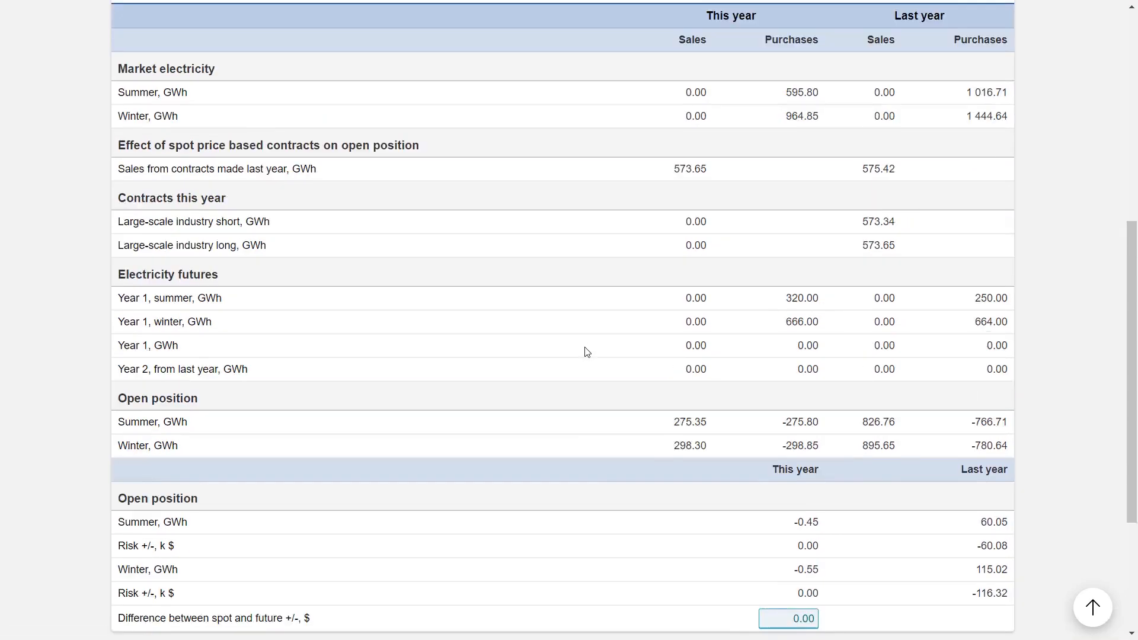
pyautogui.scroll(3, 585, 358)
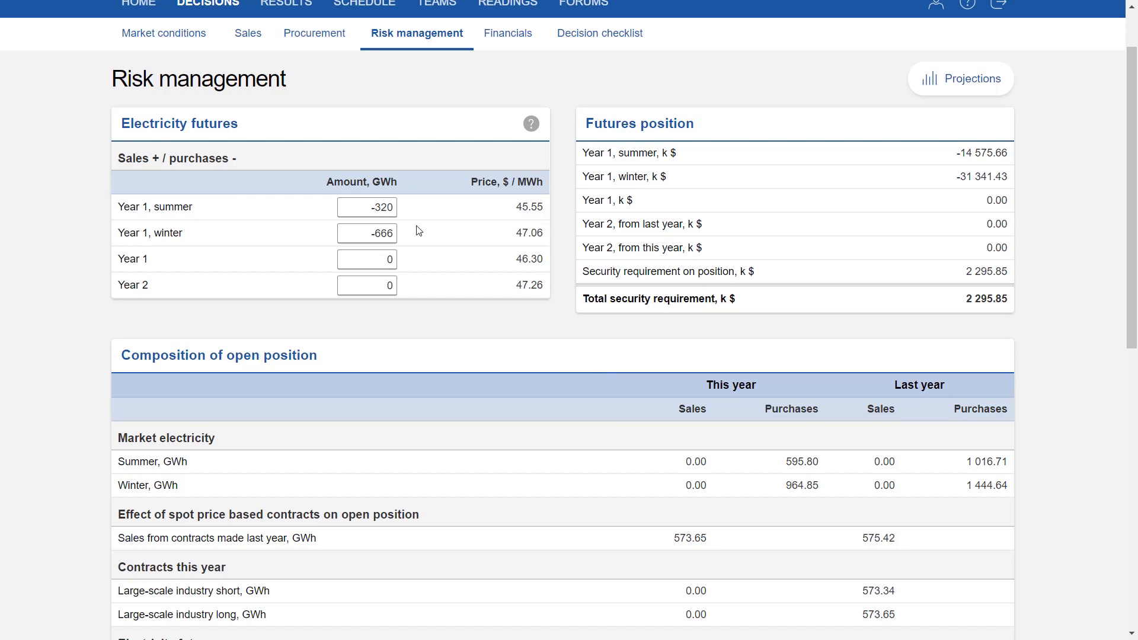
# Clear the Year 1, summer and Year 1, winter electricity futures amounts back to 0.
pyautogui.moveTo(344, 208); pyautogui.dragTo(443, 207)
pyautogui.press('BackSpace')
pyautogui.moveTo(369, 234); pyautogui.dragTo(461, 238)
pyautogui.press('BackSpace')
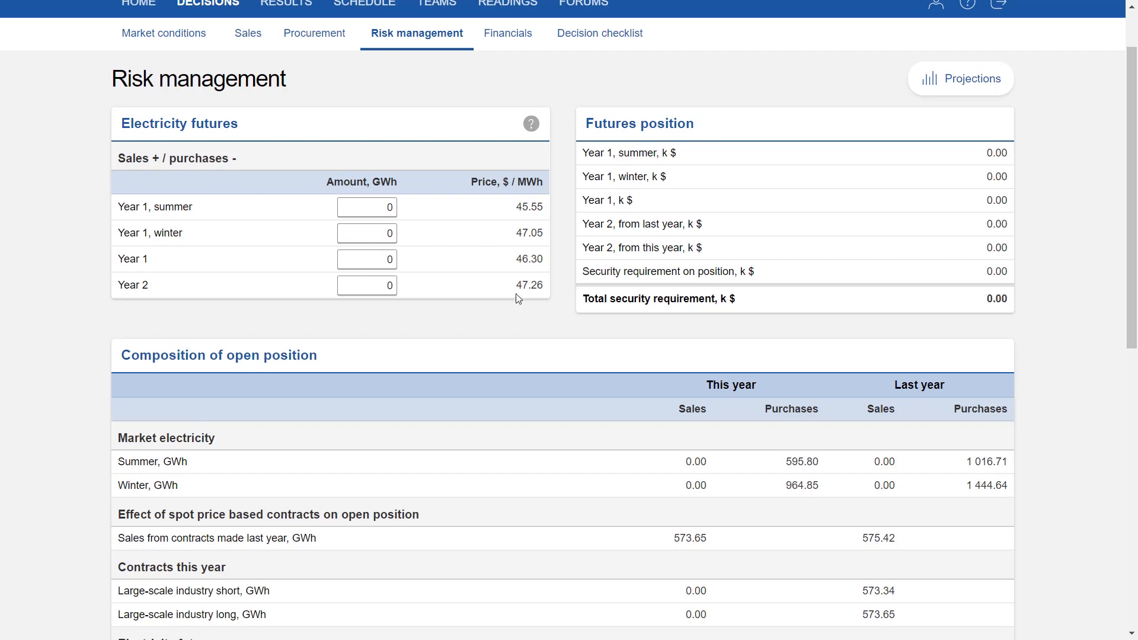
# Recheck this year's summer open position against the available electricity futures and their prices.
pyautogui.scroll(-1, 510, 293)
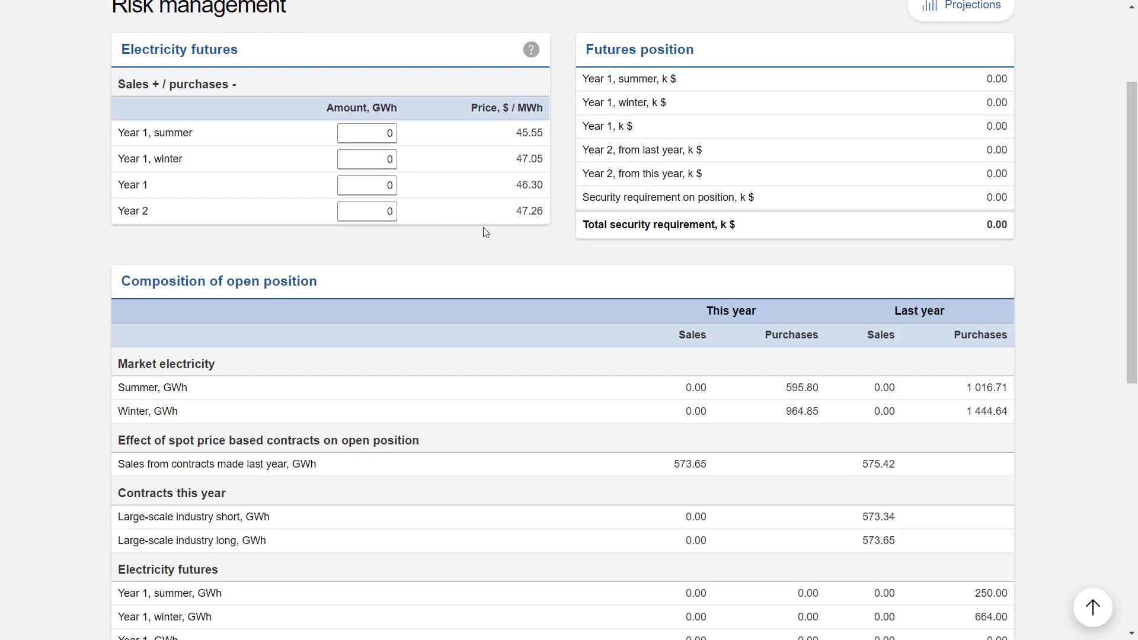
pyautogui.scroll(-1, 486, 229)
pyautogui.scroll(-4, 492, 236)
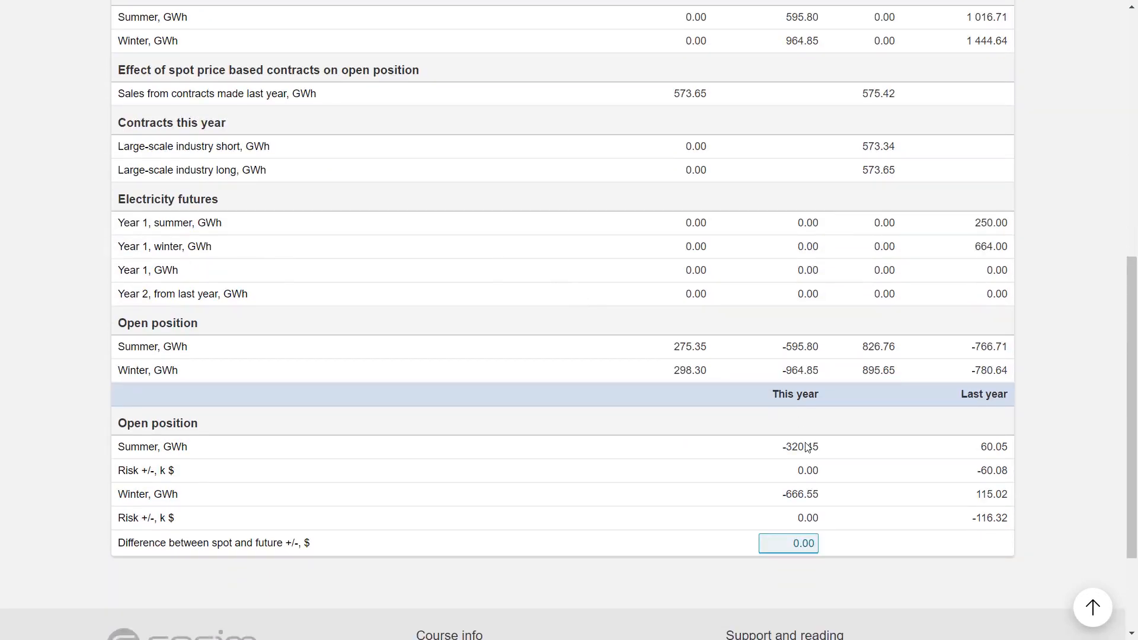
pyautogui.moveTo(780, 451); pyautogui.dragTo(821, 449)
pyautogui.scroll(8, 752, 396)
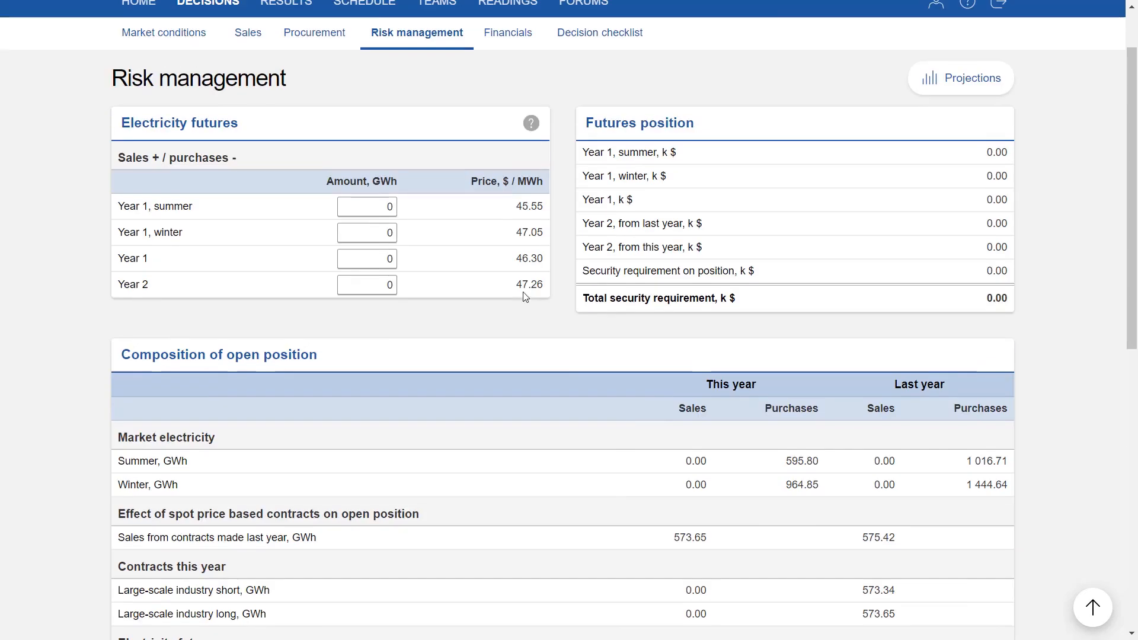
pyautogui.scroll(2, 415, 282)
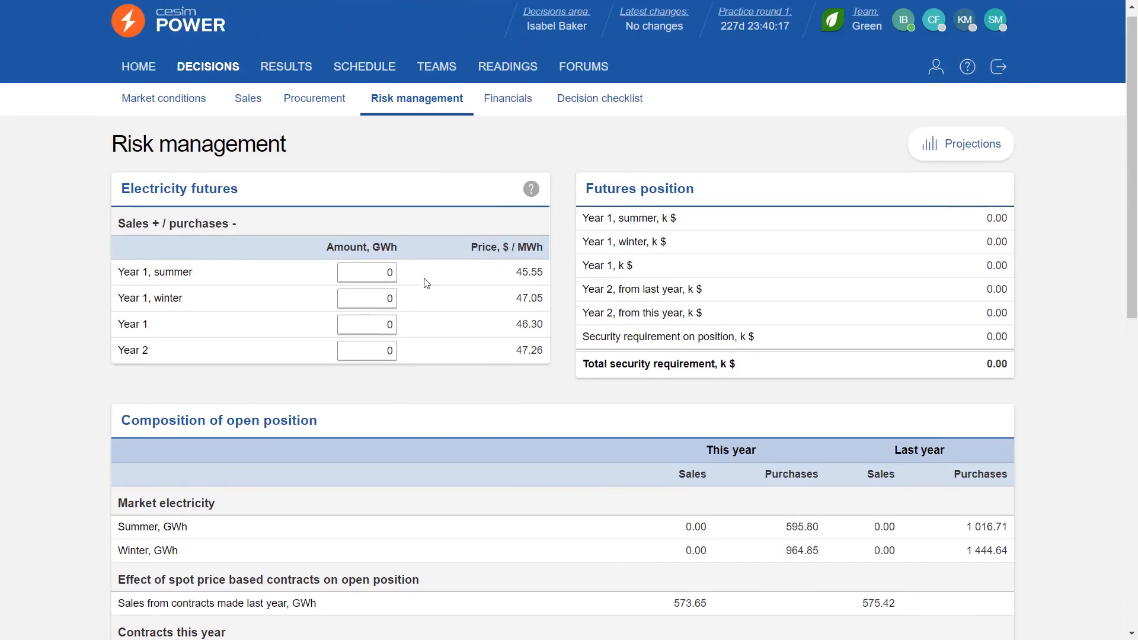
# Open the financial decisions and examine the cash flow budget, the change in long-term loans, the key indicators and the capital structure.
pyautogui.click(512, 121)
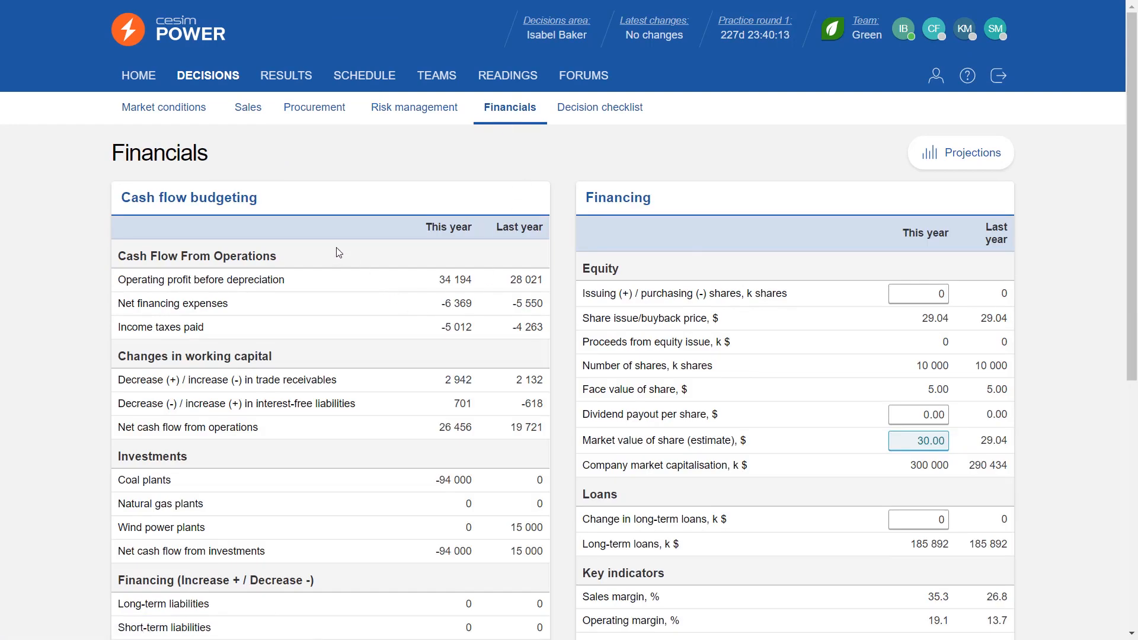
pyautogui.scroll(-4, 344, 255)
pyautogui.scroll(1, 415, 333)
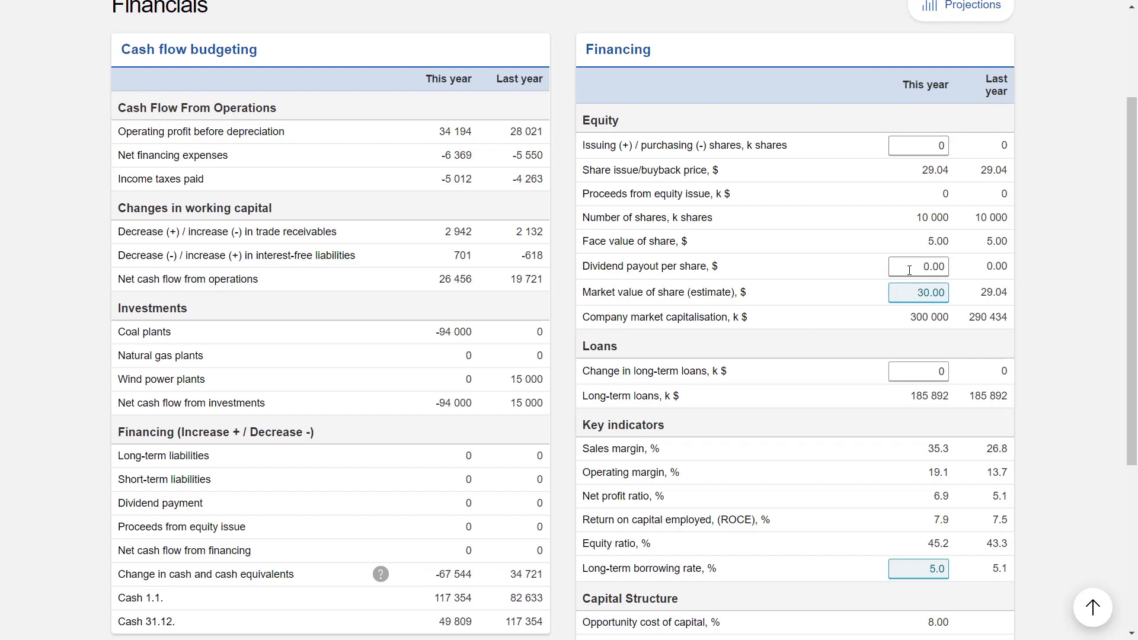
pyautogui.click(916, 371)
pyautogui.scroll(-1, 814, 314)
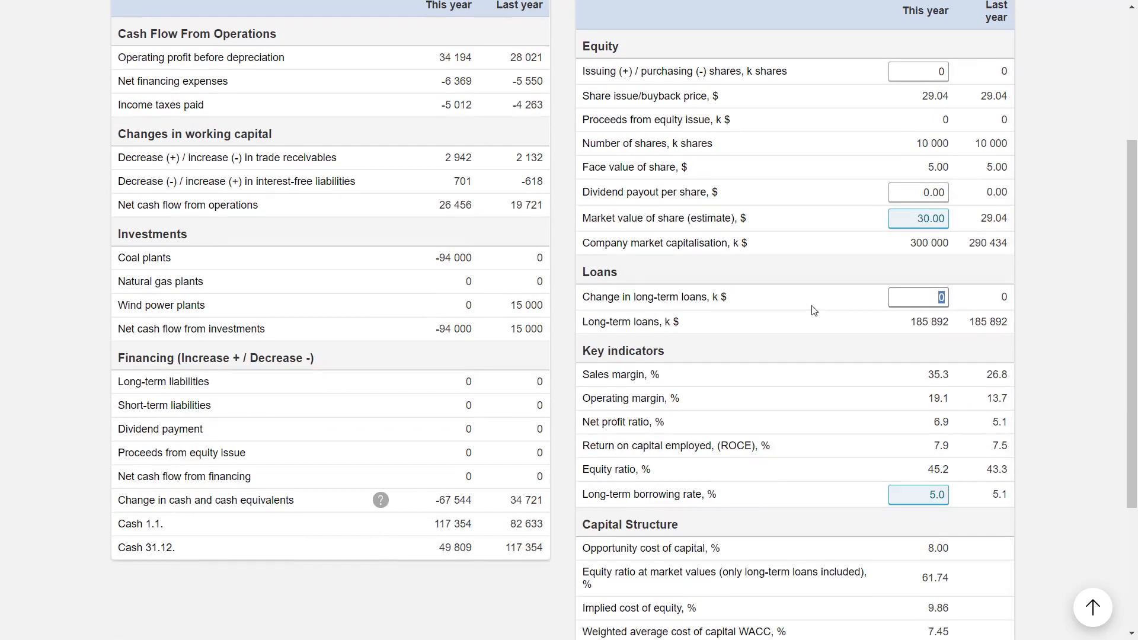
pyautogui.click(920, 298)
pyautogui.scroll(-1, 920, 296)
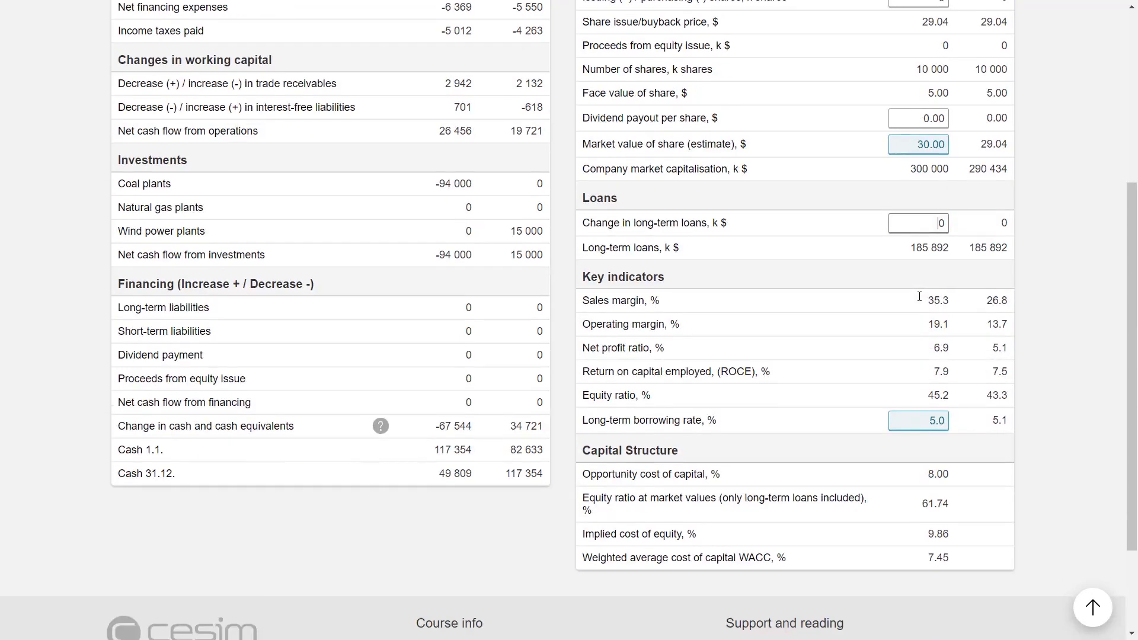
pyautogui.scroll(-1, 919, 296)
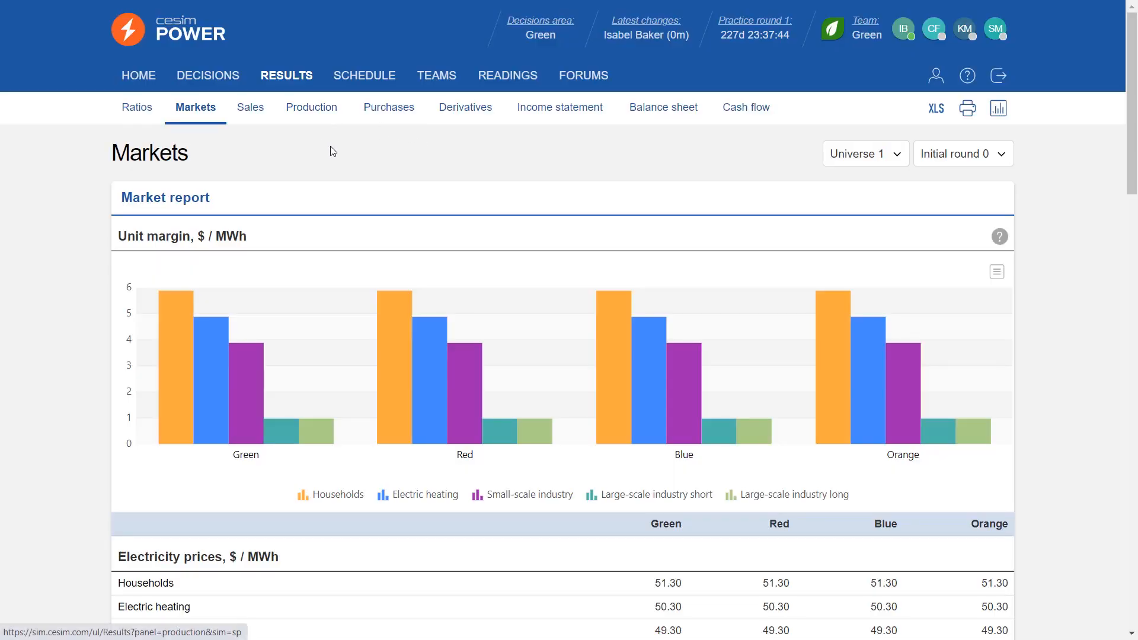